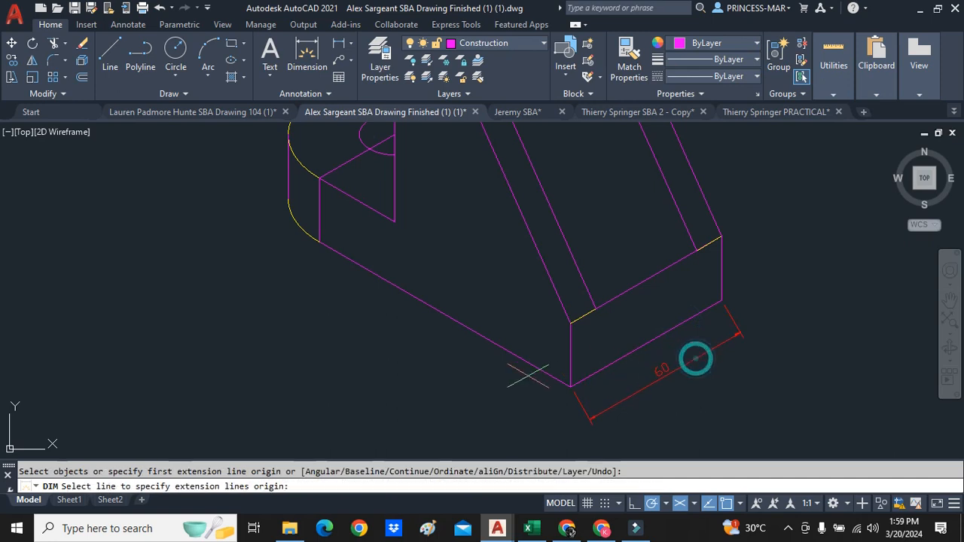
- Dimension the long bottom edge of the base's front side and the vertical edge at the base's far right end
{"action": "left_click", "coordinate": [528, 361]}
{"action": "left_click", "coordinate": [484, 387]}
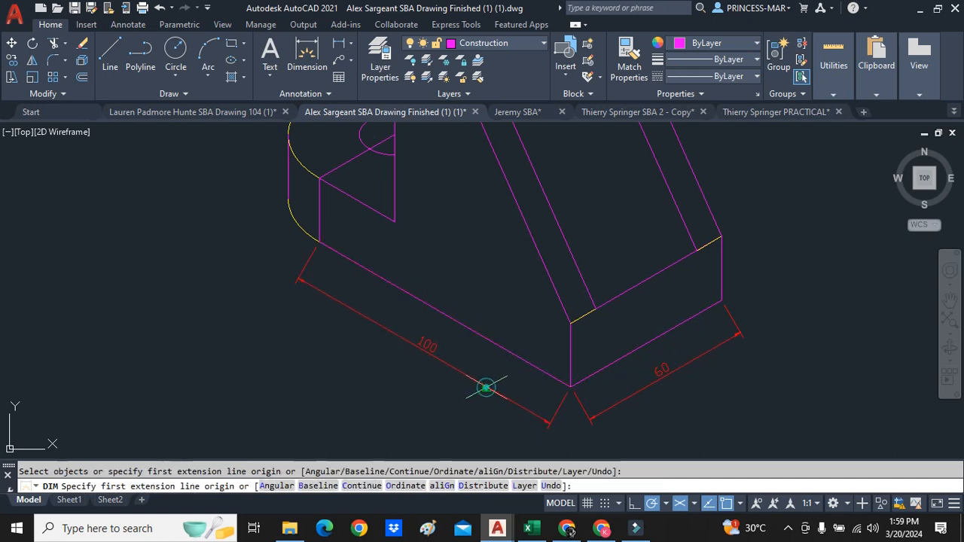
{"action": "left_click", "coordinate": [721, 280]}
{"action": "left_click", "coordinate": [724, 280]}
{"action": "left_click", "coordinate": [756, 280]}
- Dimension the inner vertical edge of the recess between the upper and lower rounded arms
{"action": "scroll", "coordinate": [756, 281], "scroll_direction": "down", "scroll_amount": 4}
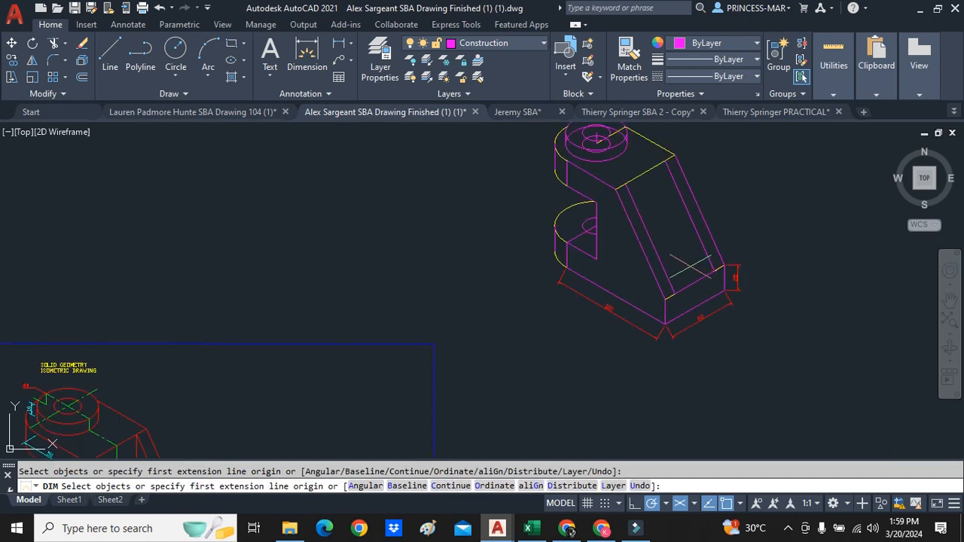
{"action": "scroll", "coordinate": [655, 263], "scroll_direction": "down", "scroll_amount": 3}
{"action": "scroll", "coordinate": [595, 253], "scroll_direction": "up", "scroll_amount": 5}
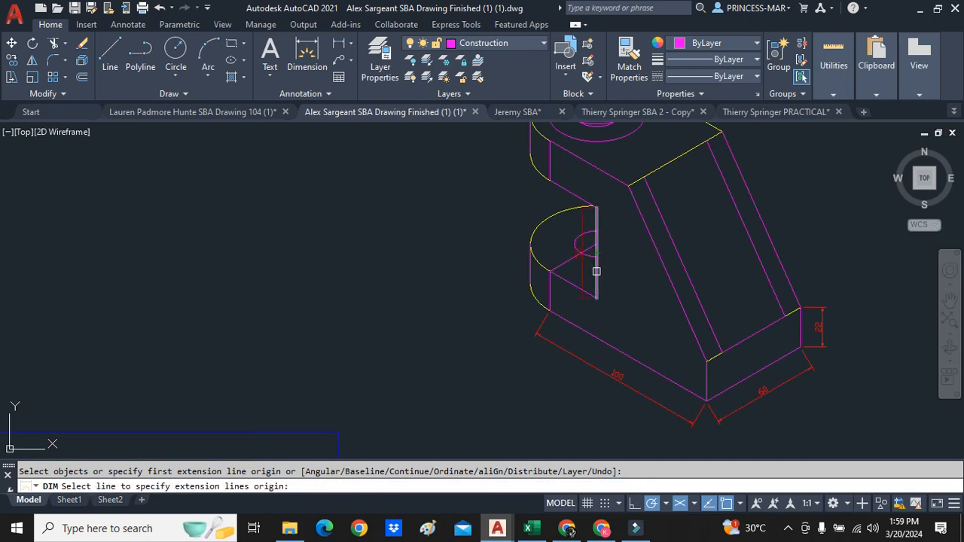
{"action": "left_click", "coordinate": [596, 268]}
{"action": "left_click", "coordinate": [630, 277]}
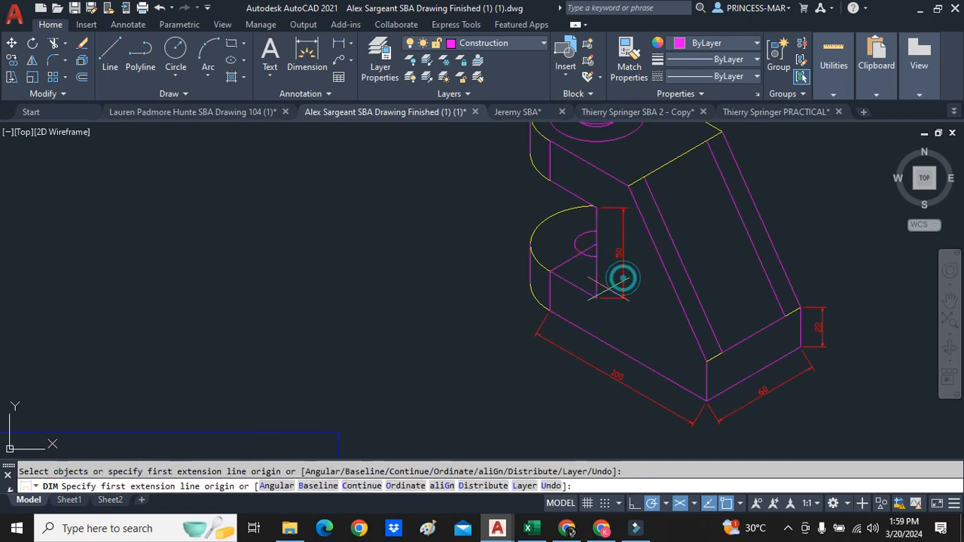
- Dimension the height of the base's vertical edge beside its rounded end
{"action": "scroll", "coordinate": [580, 306], "scroll_direction": "up", "scroll_amount": 3}
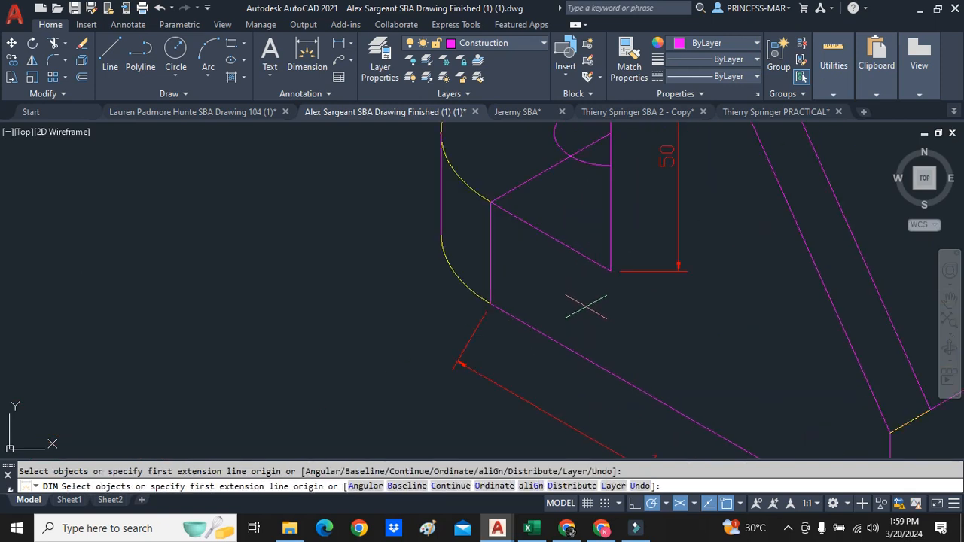
{"action": "left_click", "coordinate": [489, 202]}
{"action": "left_click", "coordinate": [490, 304]}
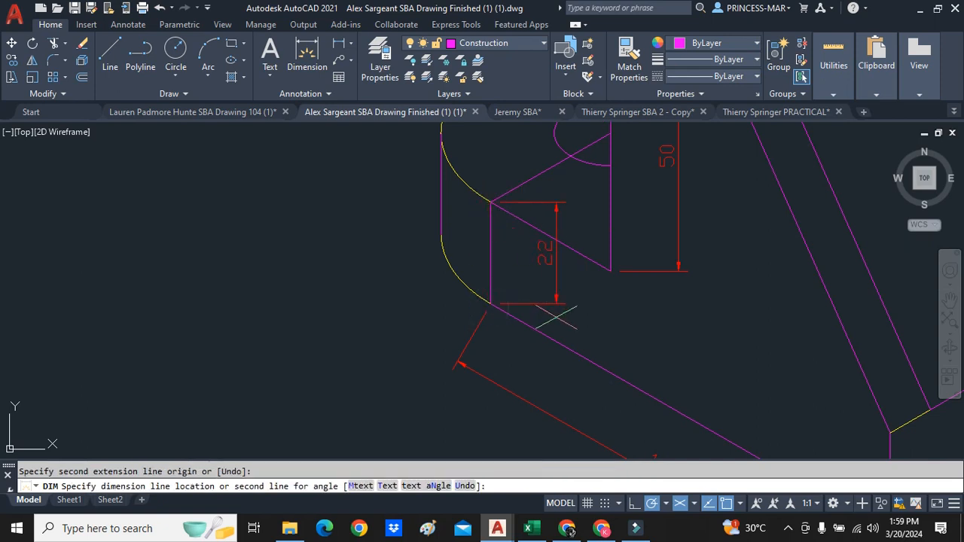
{"action": "left_click", "coordinate": [557, 317]}
- Dimension the top front edge of the upper arm, placing the dimension below the edge
{"action": "scroll", "coordinate": [548, 308], "scroll_direction": "down", "scroll_amount": 4}
{"action": "scroll", "coordinate": [595, 142], "scroll_direction": "up", "scroll_amount": 3}
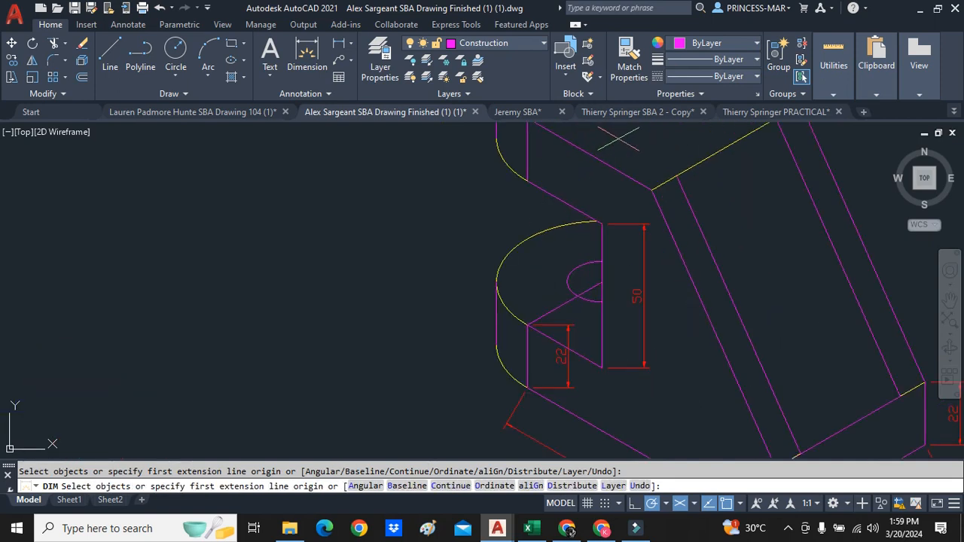
{"action": "scroll", "coordinate": [613, 132], "scroll_direction": "up", "scroll_amount": 2}
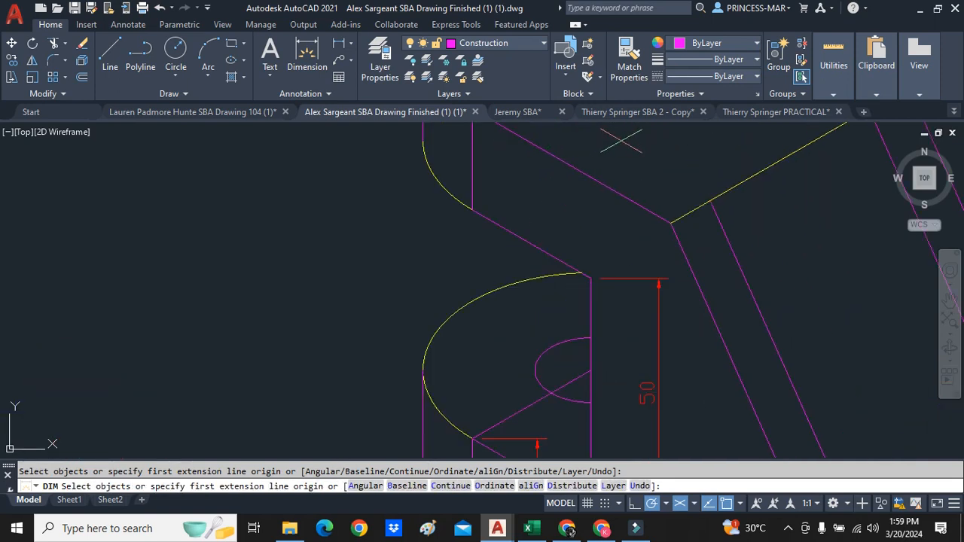
{"action": "left_click", "coordinate": [642, 210]}
{"action": "left_click", "coordinate": [613, 240]}
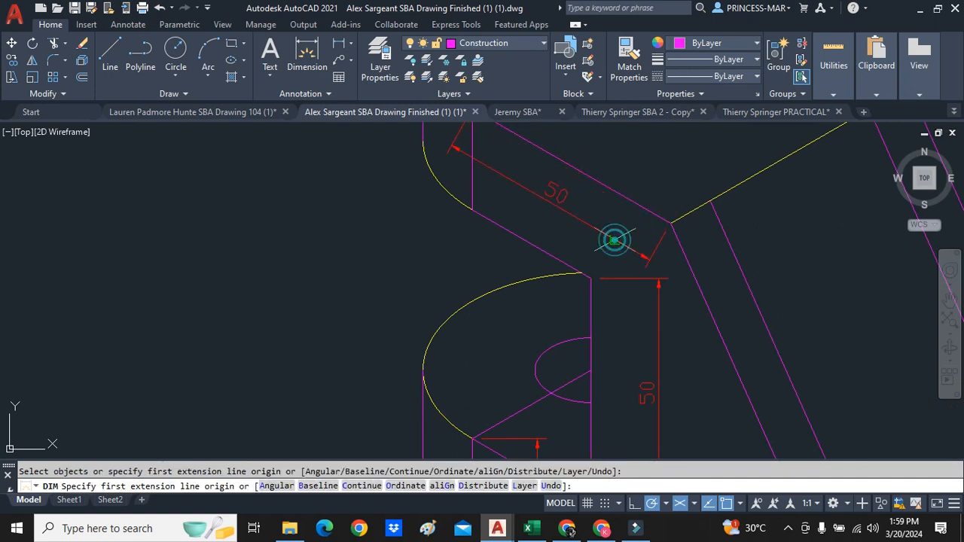
- Dimension the width of the left strip at the foot of the sloping face
{"action": "scroll", "coordinate": [614, 240], "scroll_direction": "down", "scroll_amount": 3}
{"action": "scroll", "coordinate": [694, 308], "scroll_direction": "up", "scroll_amount": 2}
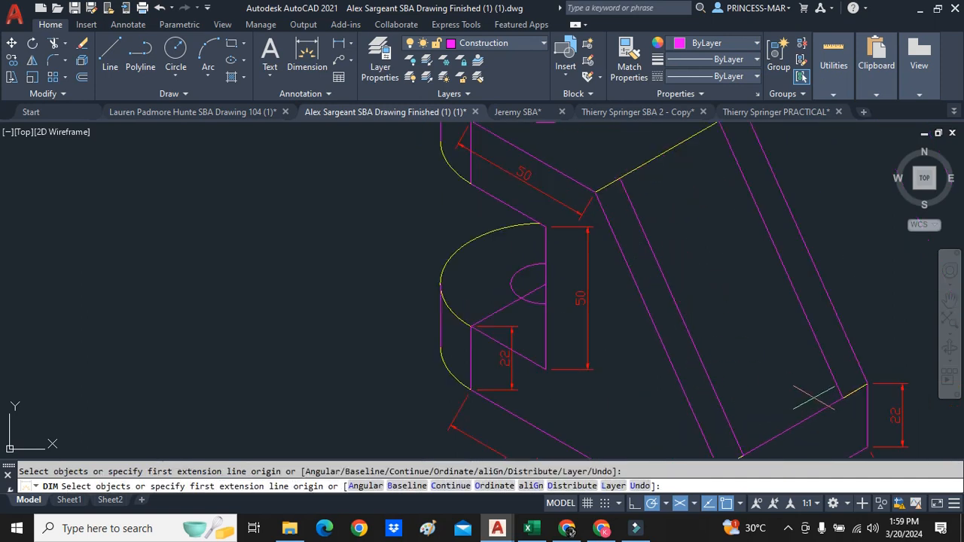
{"action": "scroll", "coordinate": [815, 402], "scroll_direction": "down", "scroll_amount": 2}
{"action": "scroll", "coordinate": [795, 424], "scroll_direction": "up", "scroll_amount": 4}
{"action": "scroll", "coordinate": [716, 407], "scroll_direction": "down", "scroll_amount": 4}
{"action": "scroll", "coordinate": [695, 449], "scroll_direction": "up", "scroll_amount": 4}
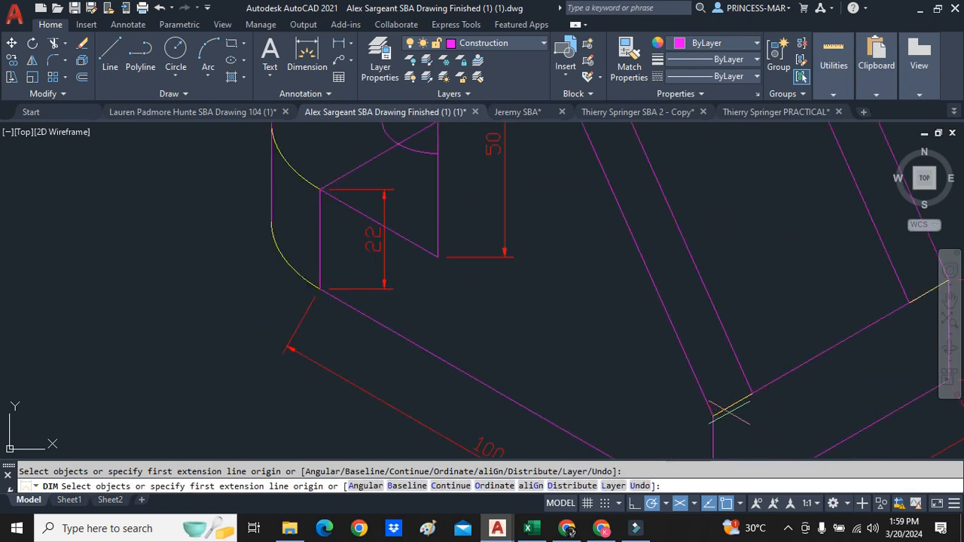
{"action": "left_click", "coordinate": [713, 414]}
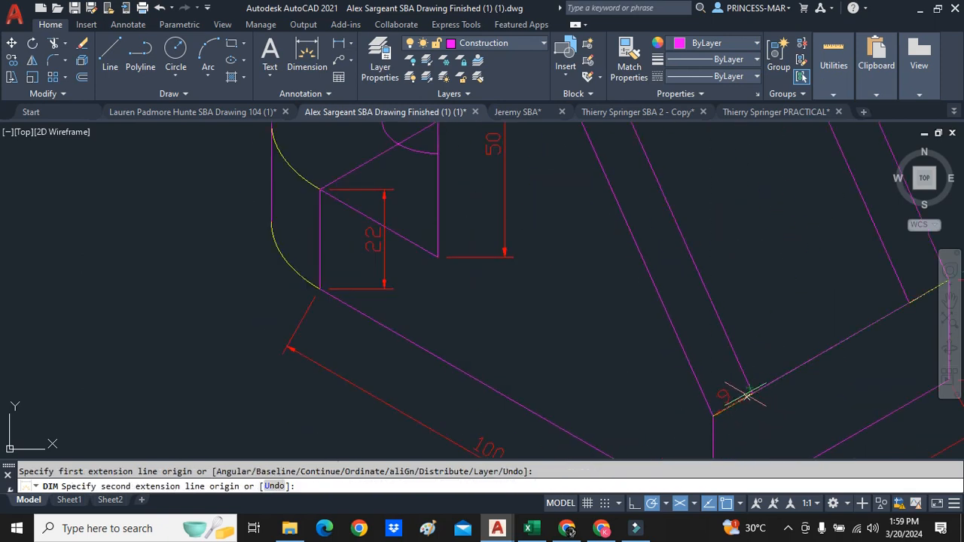
{"action": "left_click", "coordinate": [751, 392]}
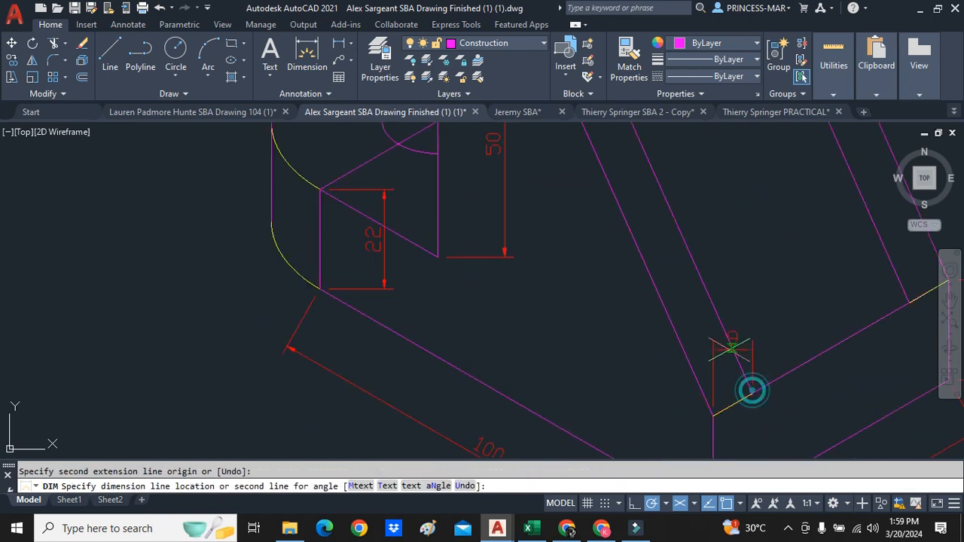
{"action": "left_click", "coordinate": [702, 301]}
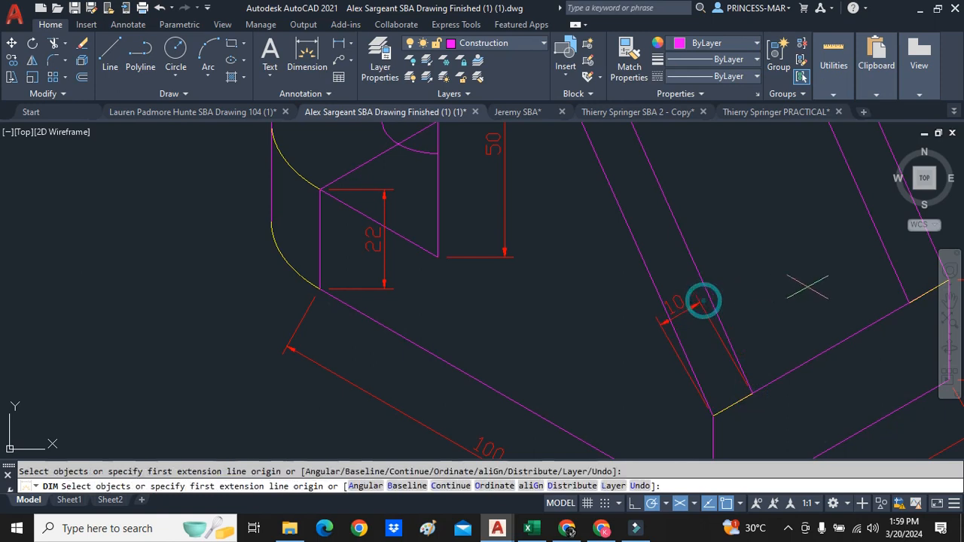
- Dimension the width of the right strip at the foot of the sloping face and finish dimensioning
{"action": "left_click", "coordinate": [910, 302]}
{"action": "scroll", "coordinate": [908, 302], "scroll_direction": "down", "scroll_amount": 2}
{"action": "scroll", "coordinate": [881, 305], "scroll_direction": "up", "scroll_amount": 2}
{"action": "left_click", "coordinate": [880, 305]}
{"action": "left_click", "coordinate": [808, 228]}
{"action": "scroll", "coordinate": [805, 233], "scroll_direction": "down", "scroll_amount": 2}
{"action": "key", "text": "Return"}
- Oblique the base width, both strip widths, the rounded end's height and the recess height dimensions to 150 degrees with DIMEDIT
{"action": "scroll", "coordinate": [685, 253], "scroll_direction": "down", "scroll_amount": 3}
{"action": "scroll", "coordinate": [722, 217], "scroll_direction": "up", "scroll_amount": 1}
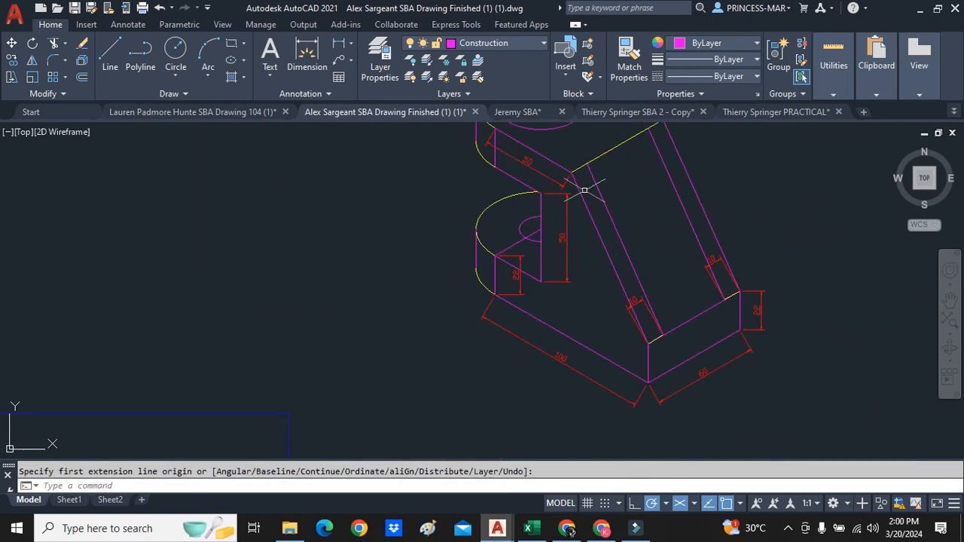
{"action": "middle_click_drag", "start_coordinate": [620, 189], "coordinate": [543, 241]}
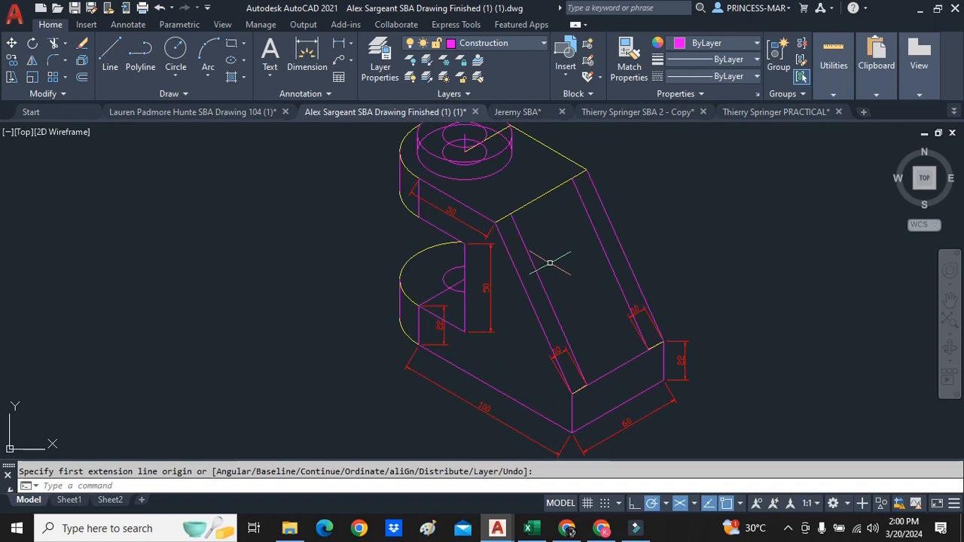
{"action": "scroll", "coordinate": [554, 305], "scroll_direction": "up", "scroll_amount": 1}
{"action": "scroll", "coordinate": [618, 381], "scroll_direction": "up", "scroll_amount": 2}
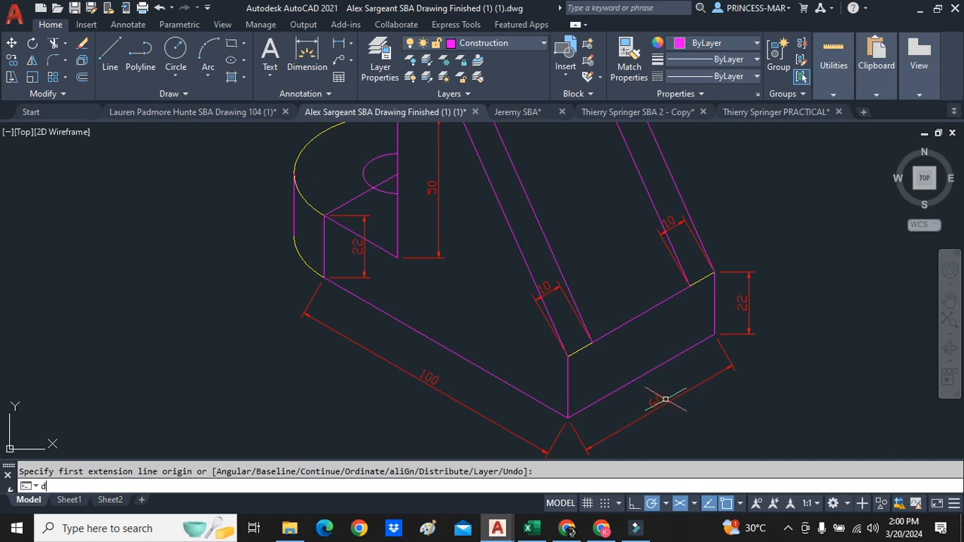
{"action": "type", "text": "imedit"}
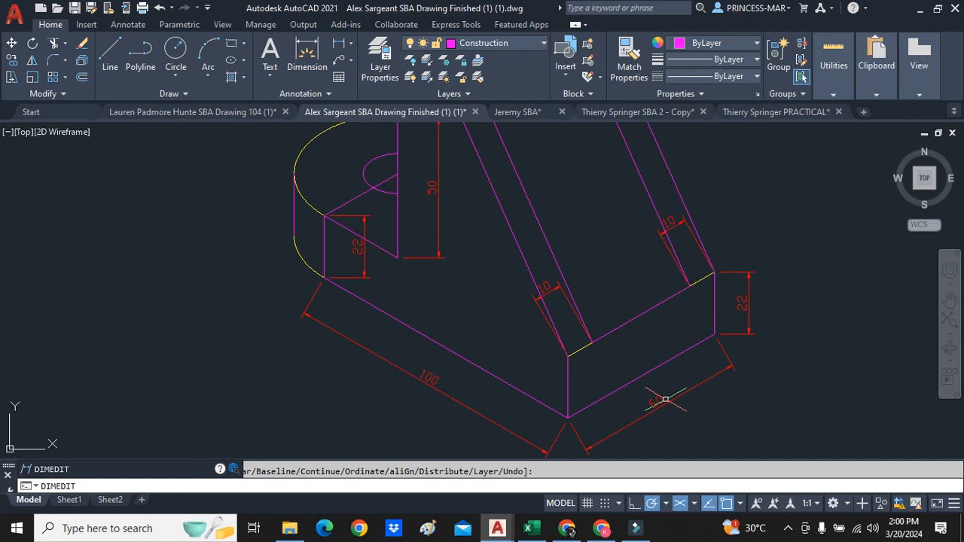
{"action": "key", "text": "Return"}
{"action": "left_click", "coordinate": [341, 486]}
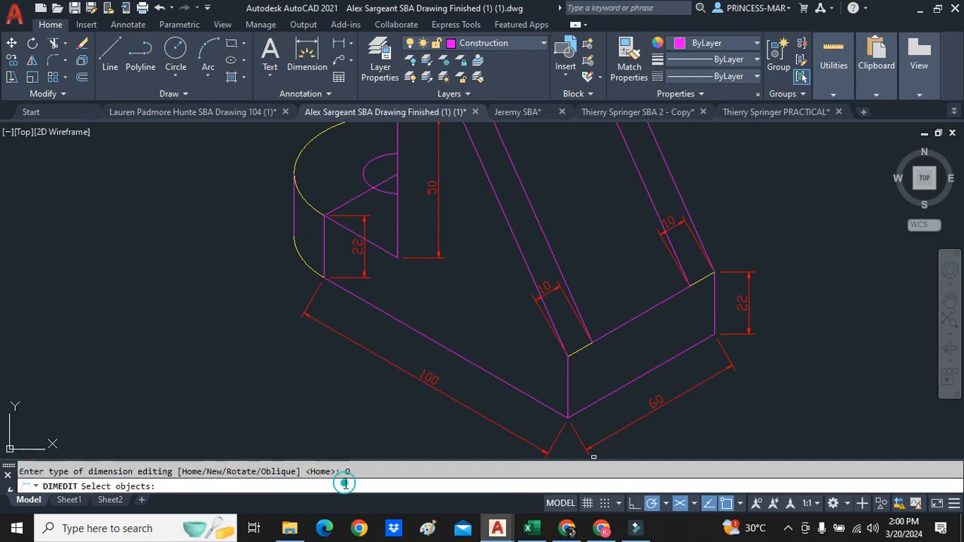
{"action": "left_click", "coordinate": [699, 392]}
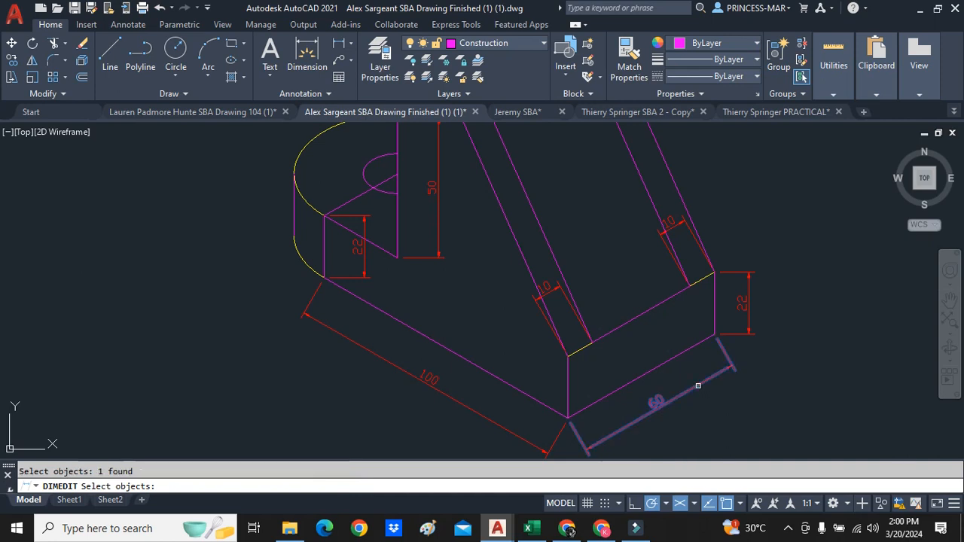
{"action": "left_click", "coordinate": [555, 287]}
{"action": "left_click", "coordinate": [670, 229]}
{"action": "left_click", "coordinate": [357, 277]}
{"action": "left_click", "coordinate": [378, 280]}
{"action": "left_click", "coordinate": [364, 276]}
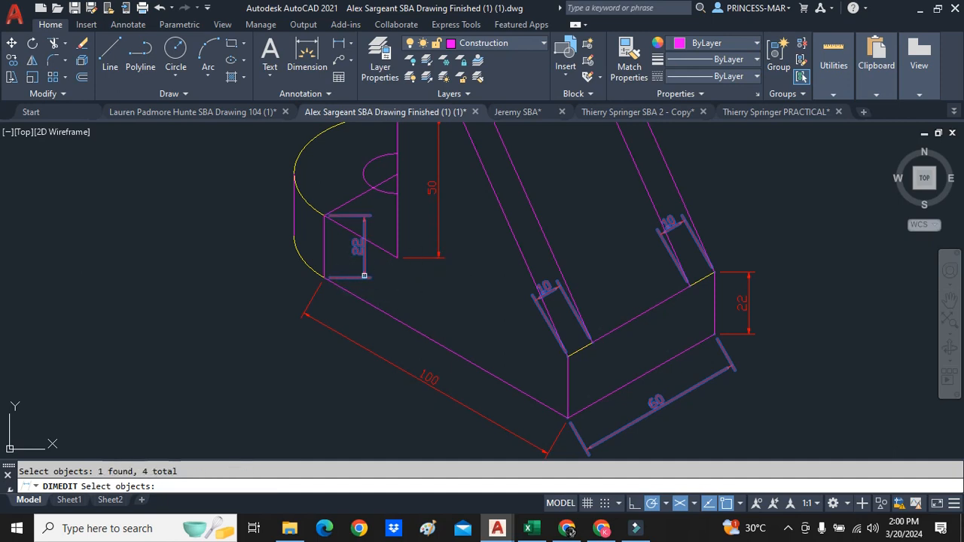
{"action": "left_click", "coordinate": [438, 240]}
{"action": "scroll", "coordinate": [438, 240], "scroll_direction": "down", "scroll_amount": 3}
{"action": "scroll", "coordinate": [444, 224], "scroll_direction": "up", "scroll_amount": 4}
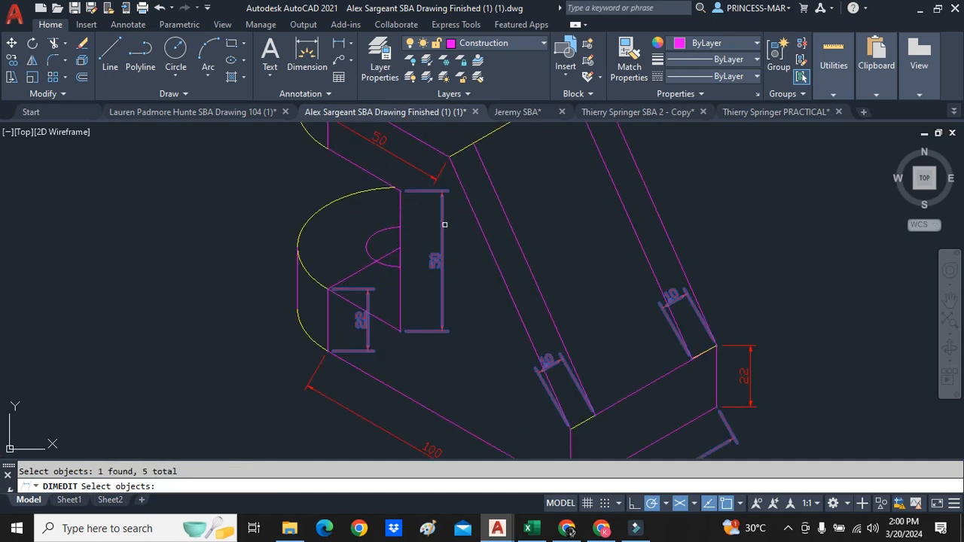
{"action": "key", "text": "Return"}
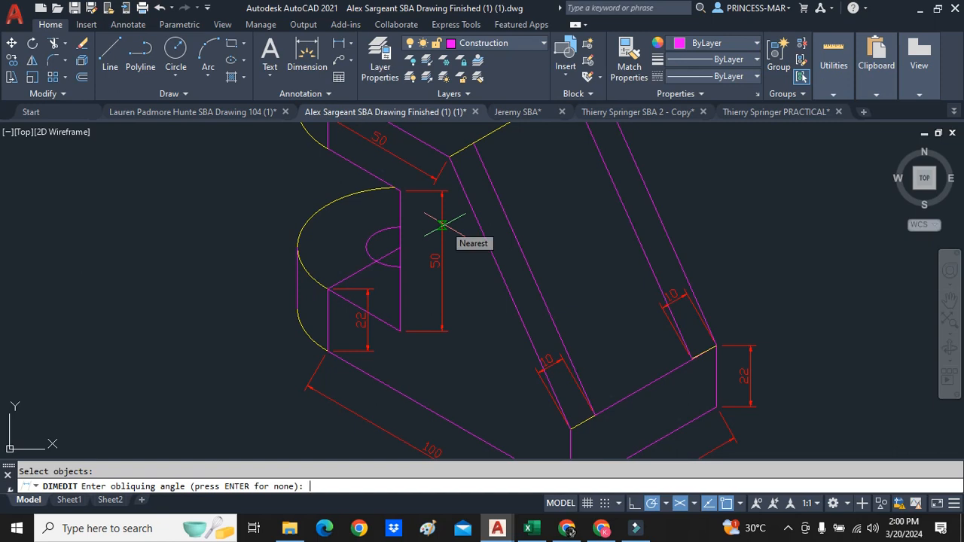
{"action": "type", "text": "150"}
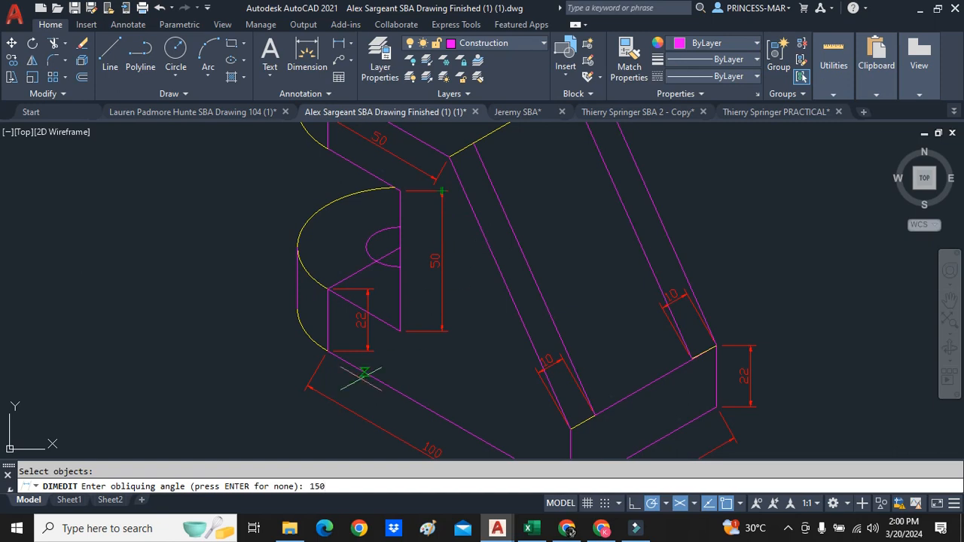
{"action": "key", "text": "Return"}
{"action": "scroll", "coordinate": [600, 191], "scroll_direction": "down", "scroll_amount": 3}
{"action": "scroll", "coordinate": [626, 247], "scroll_direction": "up", "scroll_amount": 3}
{"action": "scroll", "coordinate": [564, 200], "scroll_direction": "down", "scroll_amount": 2}
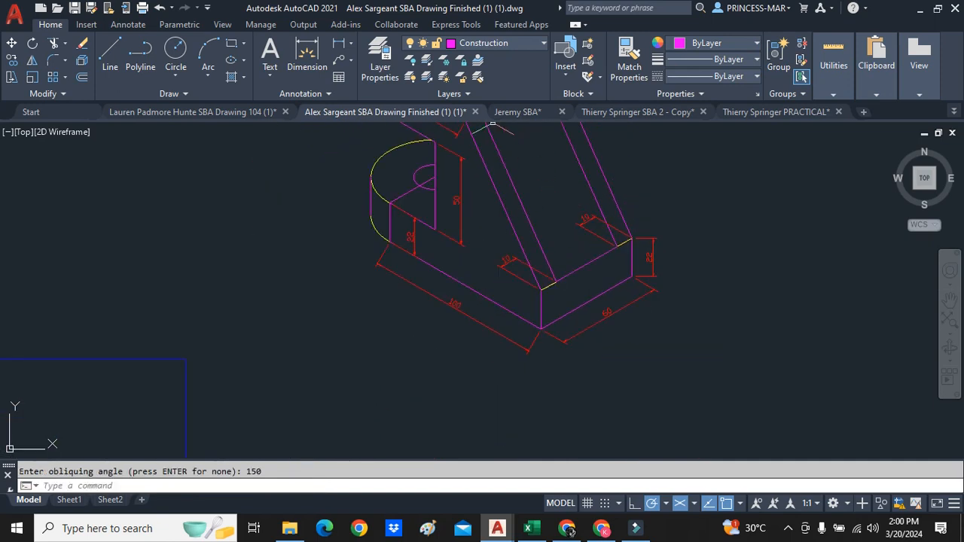
{"action": "scroll", "coordinate": [512, 183], "scroll_direction": "up", "scroll_amount": 3}
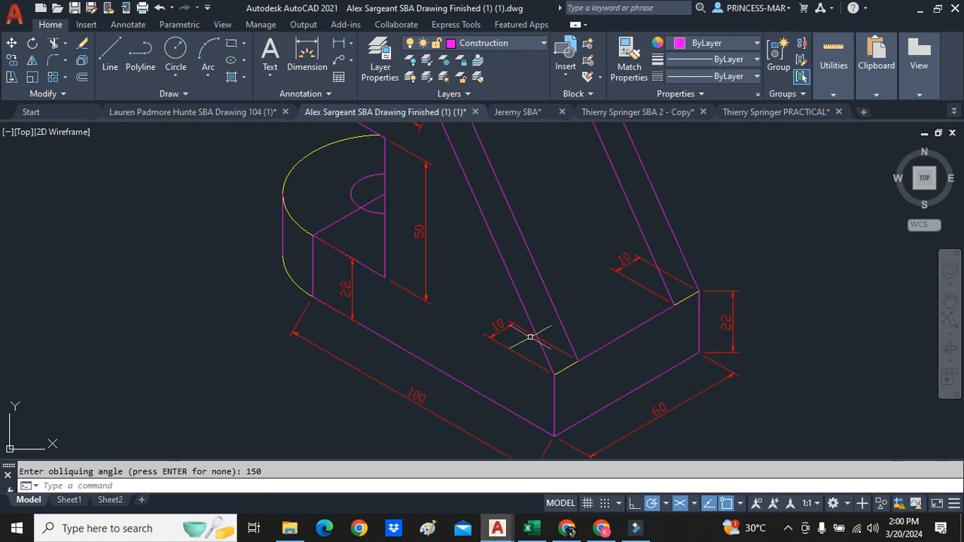
{"action": "left_click", "coordinate": [506, 330]}
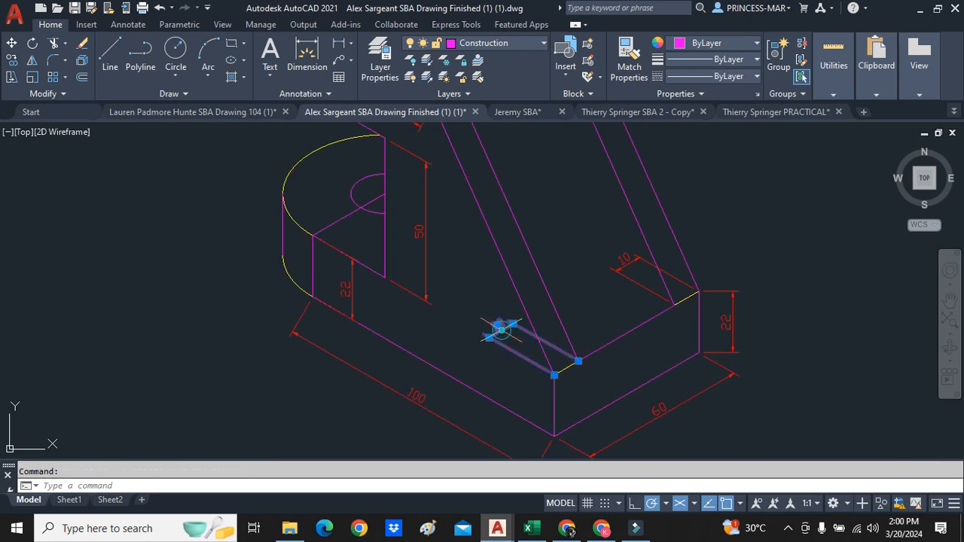
{"action": "left_click", "coordinate": [498, 325]}
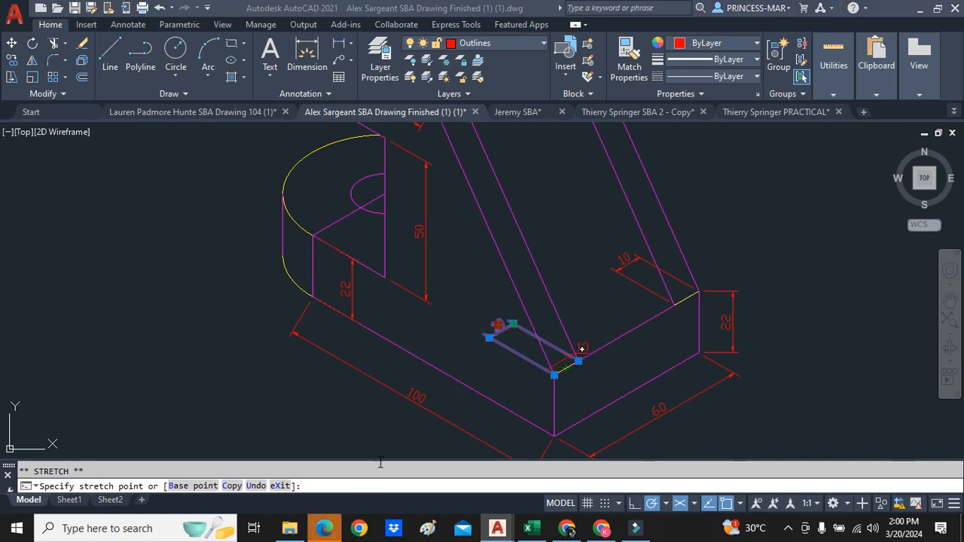
{"action": "left_click", "coordinate": [329, 529]}
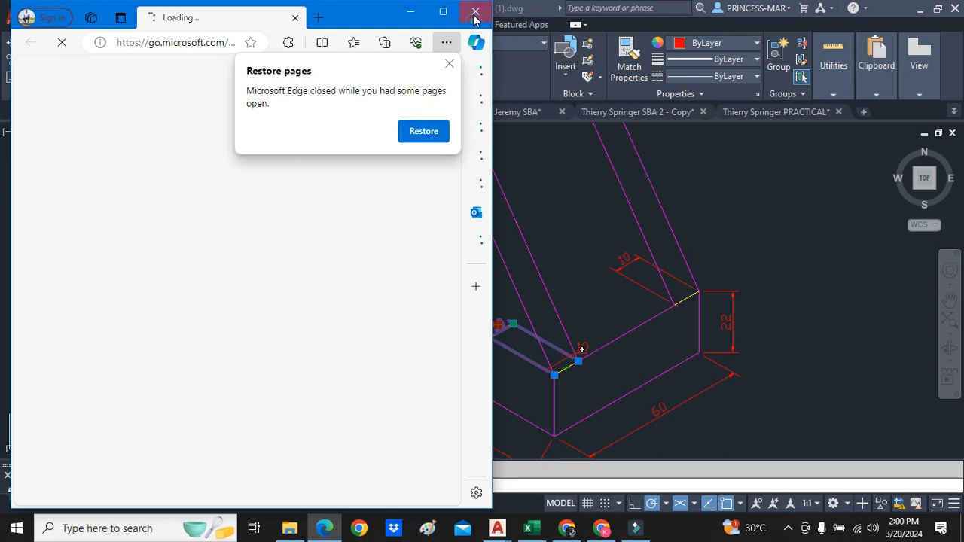
{"action": "left_click", "coordinate": [471, 11]}
{"action": "key", "text": "Escape"}
{"action": "key", "text": "Escape"}
- Oblique the base length, upper arm edge and front-right corner height dimensions to 30 degrees with DIMEDIT
{"action": "scroll", "coordinate": [376, 301], "scroll_direction": "down", "scroll_amount": 8}
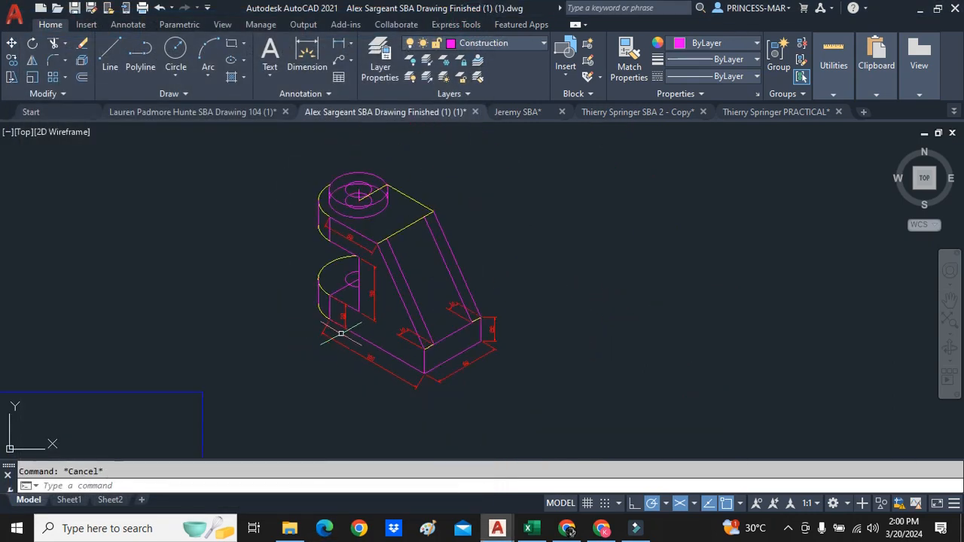
{"action": "scroll", "coordinate": [330, 365], "scroll_direction": "up", "scroll_amount": 2}
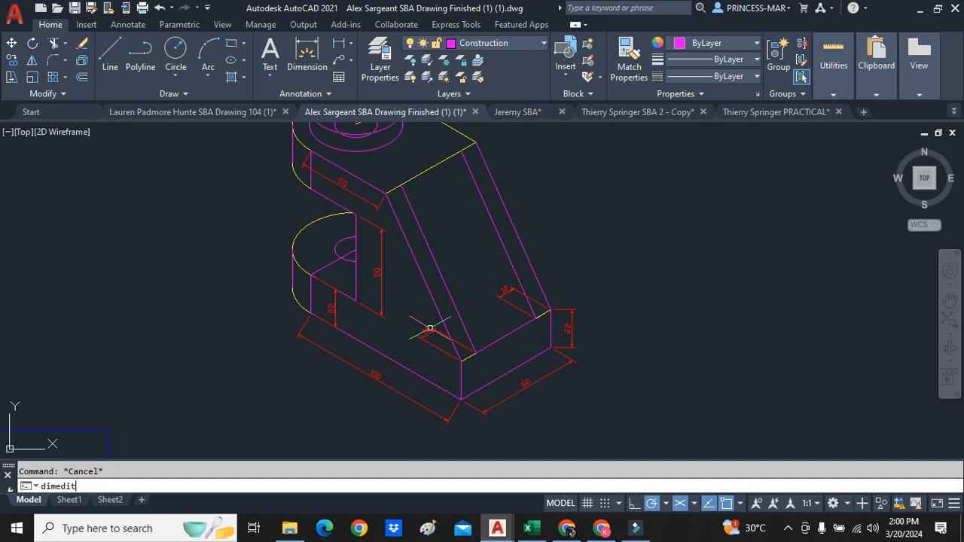
{"action": "key", "text": "Return"}
{"action": "left_click", "coordinate": [340, 485]}
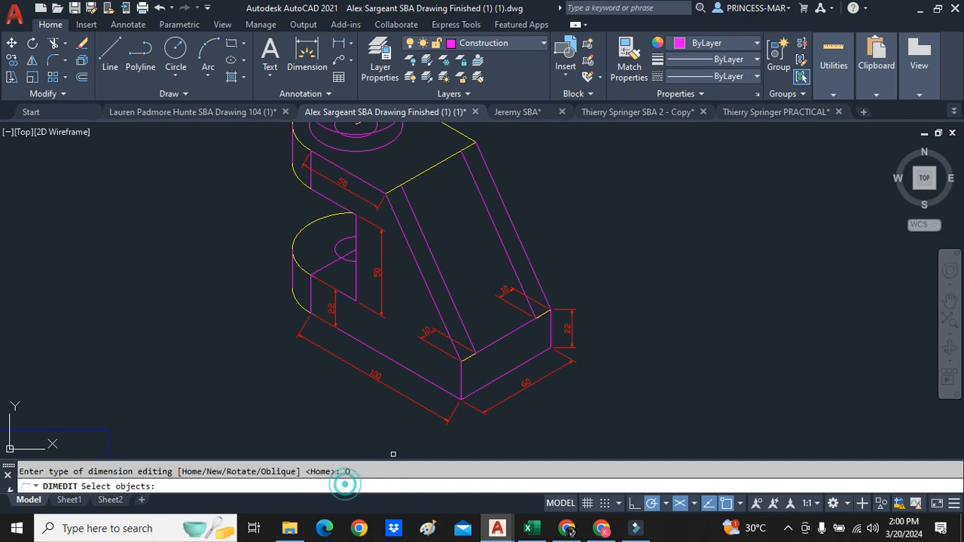
{"action": "left_click", "coordinate": [380, 379]}
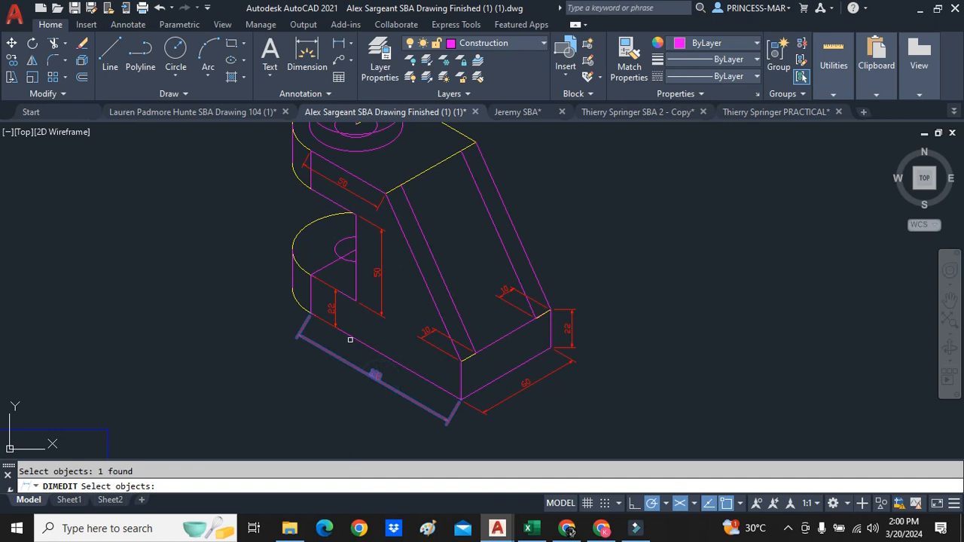
{"action": "scroll", "coordinate": [367, 179], "scroll_direction": "up", "scroll_amount": 2}
{"action": "left_click", "coordinate": [349, 198]}
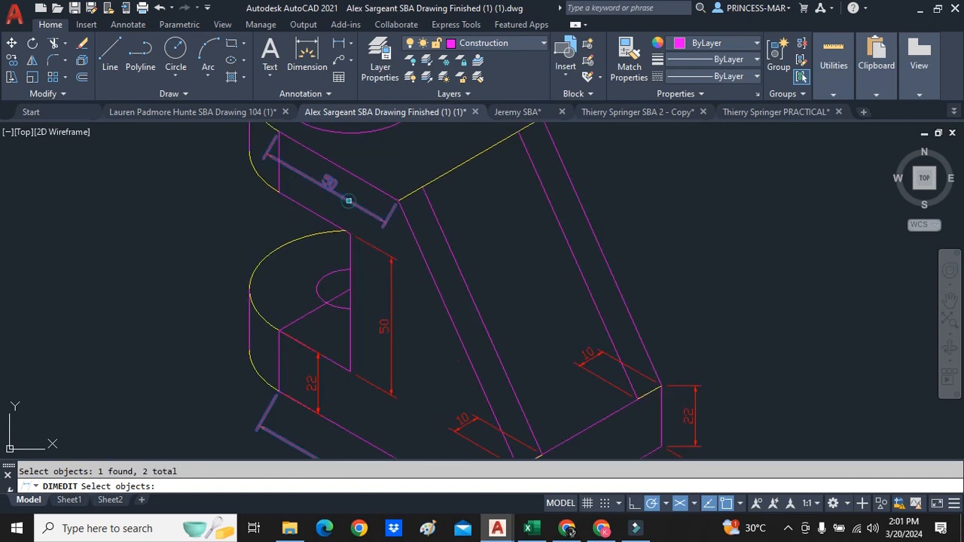
{"action": "scroll", "coordinate": [589, 214], "scroll_direction": "down", "scroll_amount": 2}
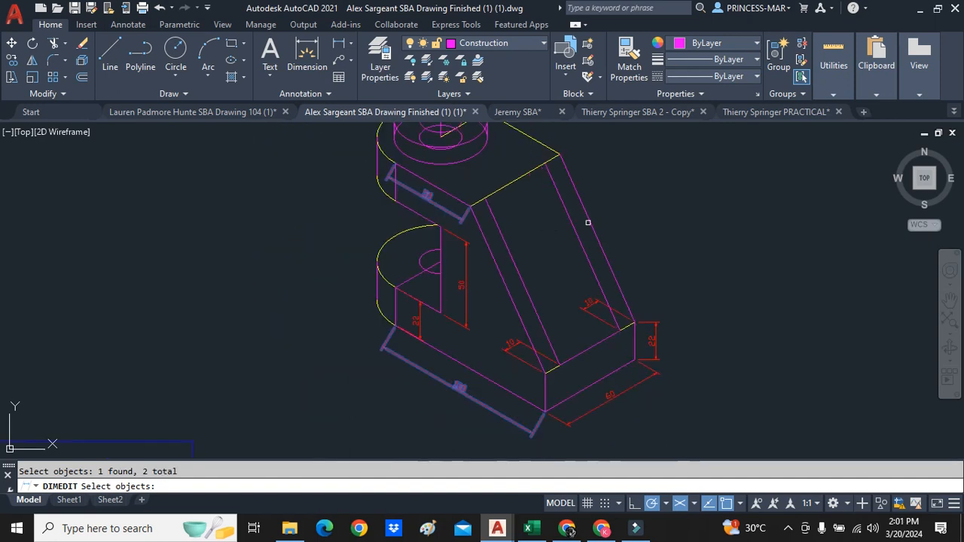
{"action": "scroll", "coordinate": [643, 304], "scroll_direction": "up", "scroll_amount": 2}
{"action": "left_click", "coordinate": [661, 365]}
{"action": "key", "text": "Return"}
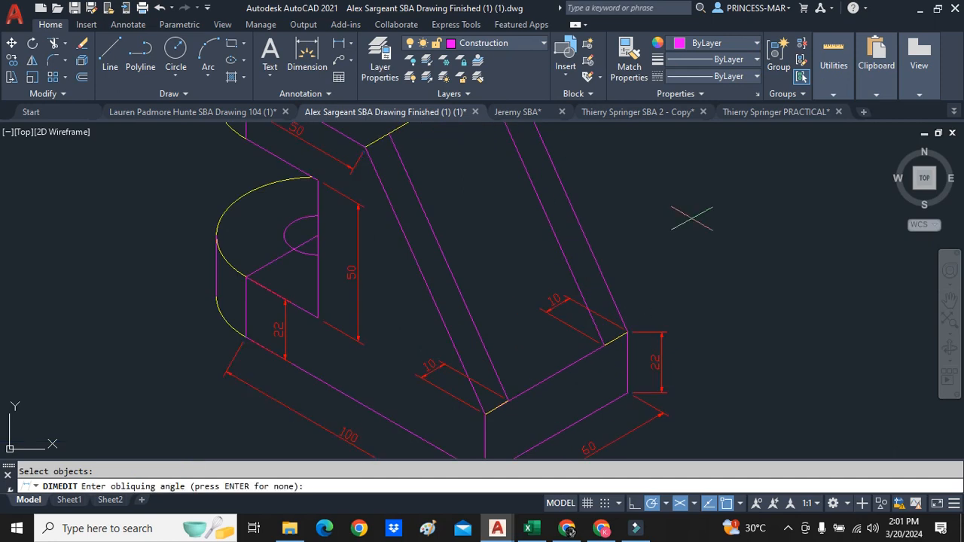
{"action": "type", "text": "30"}
{"action": "key", "text": "Return"}
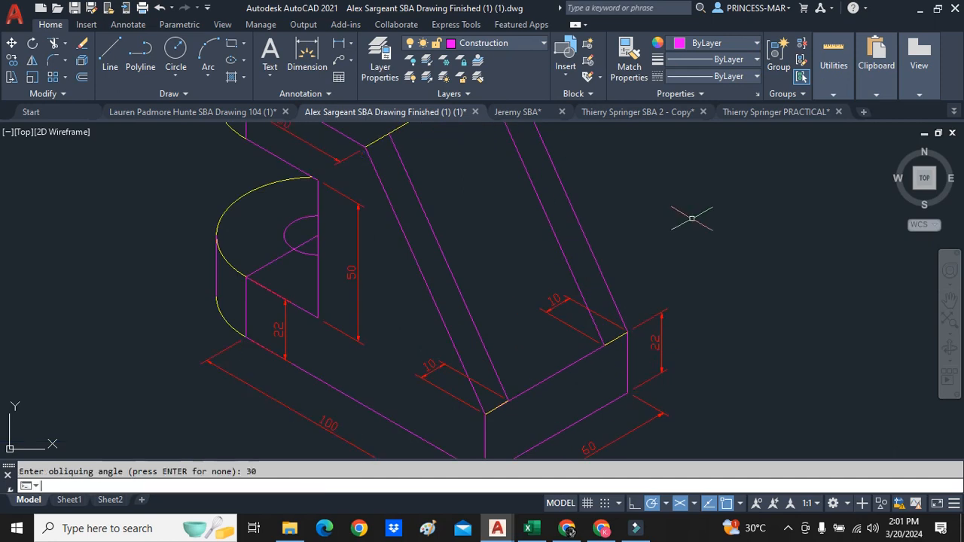
- Inspect the alignment of the obliqued dimensions around the base, recess and sloping face
{"action": "scroll", "coordinate": [655, 234], "scroll_direction": "down", "scroll_amount": 3}
{"action": "scroll", "coordinate": [580, 265], "scroll_direction": "up", "scroll_amount": 2}
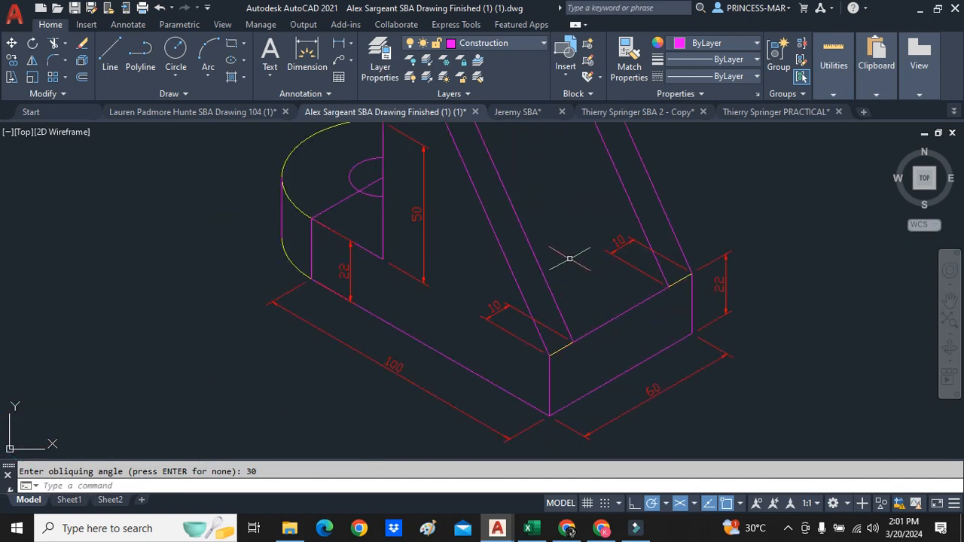
{"action": "scroll", "coordinate": [484, 251], "scroll_direction": "down", "scroll_amount": 2}
{"action": "scroll", "coordinate": [445, 218], "scroll_direction": "up", "scroll_amount": 2}
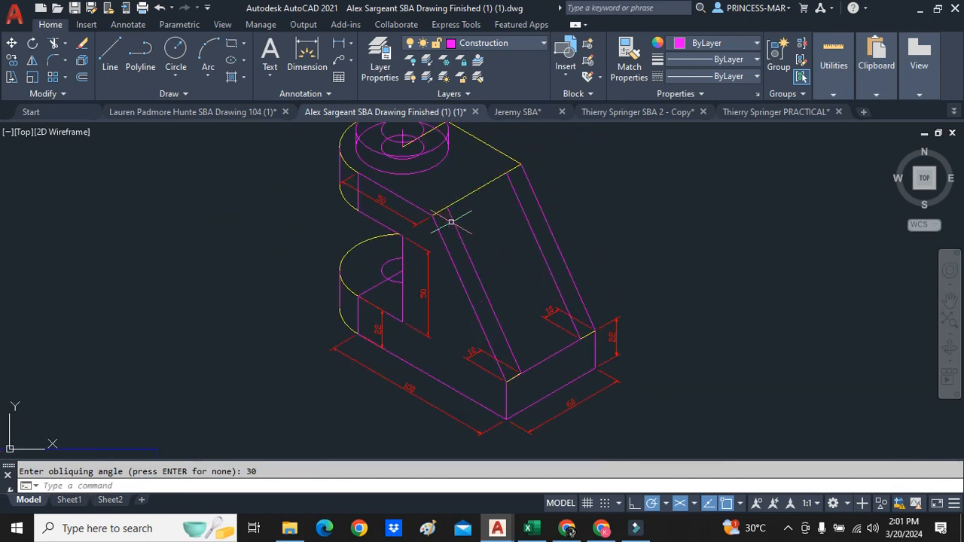
{"action": "scroll", "coordinate": [419, 284], "scroll_direction": "up", "scroll_amount": 2}
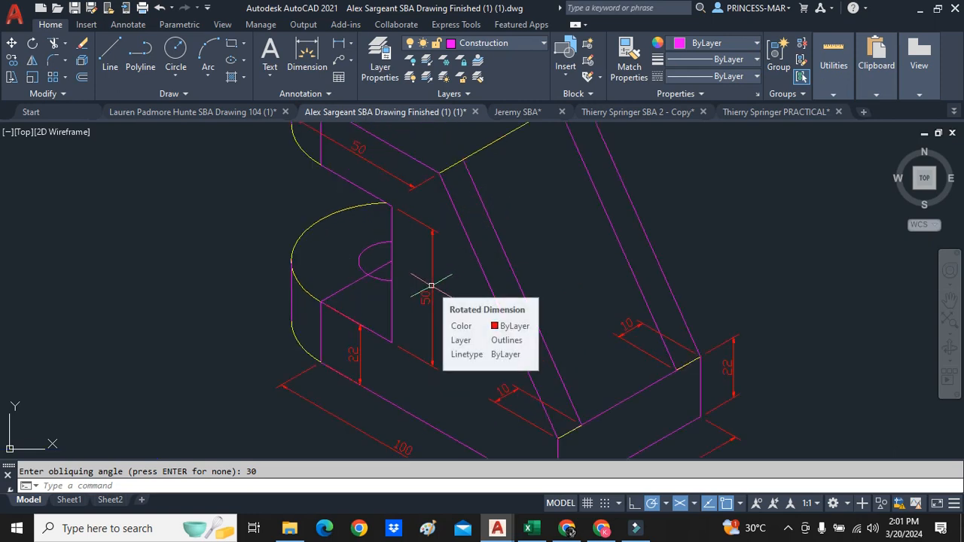
{"action": "scroll", "coordinate": [505, 416], "scroll_direction": "up", "scroll_amount": 2}
{"action": "scroll", "coordinate": [505, 397], "scroll_direction": "down", "scroll_amount": 2}
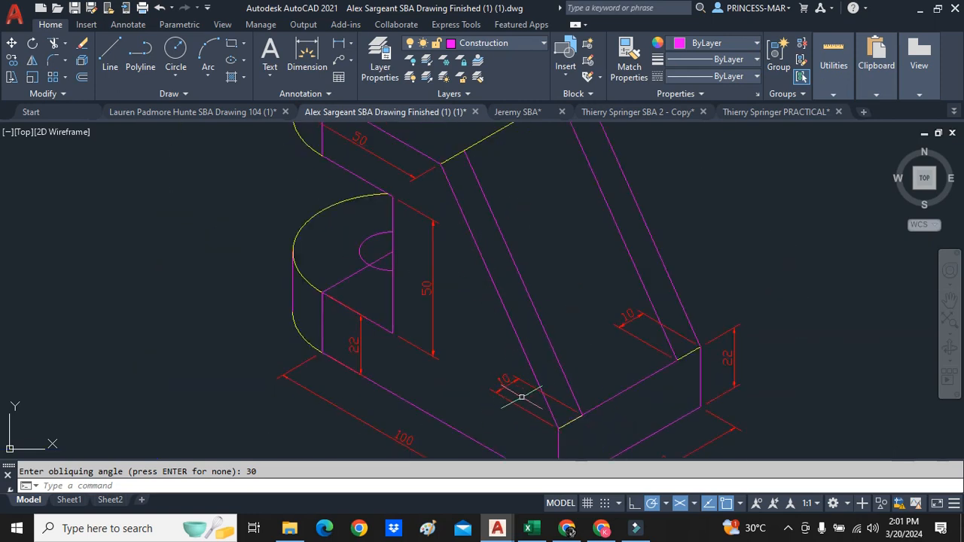
{"action": "left_click", "coordinate": [509, 384]}
{"action": "key", "text": "ctrl+z"}
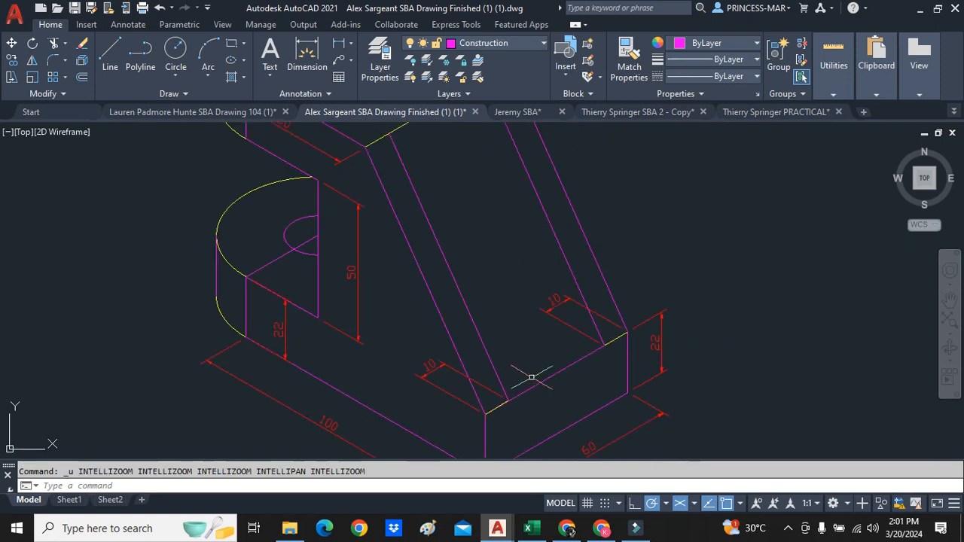
{"action": "key", "text": "Escape"}
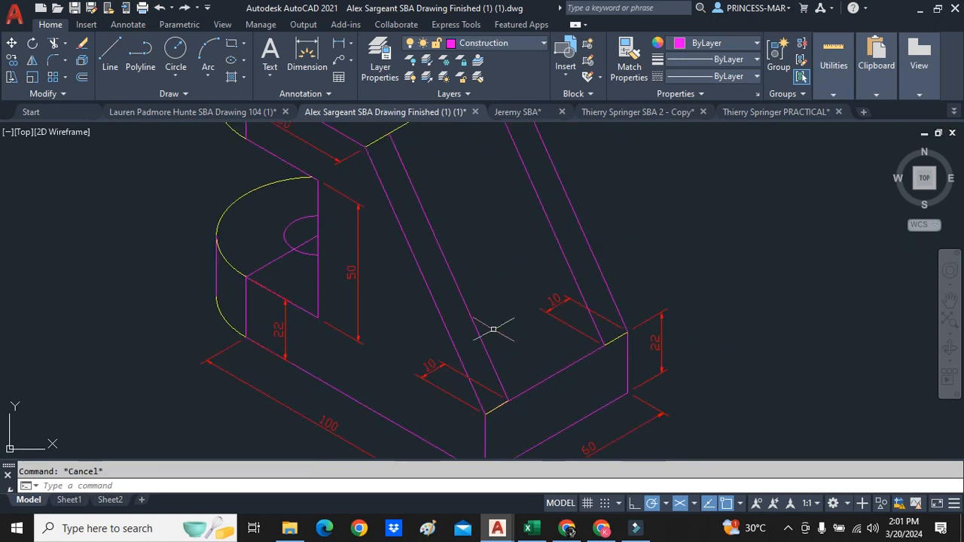
- Delete the two strip width dimensions at the foot of the sloping face
{"action": "left_click", "coordinate": [430, 364]}
{"action": "key", "text": "Delete"}
{"action": "left_click", "coordinate": [581, 322]}
{"action": "key", "text": "Delete"}
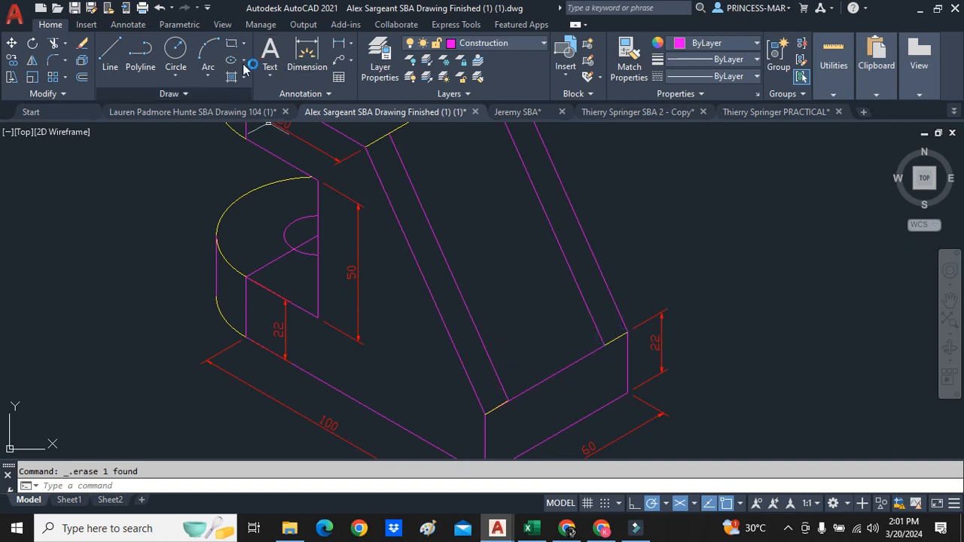
- Draw a line across the sloping face, parallel to its foot edge and extending past both outer edges
{"action": "scroll", "coordinate": [485, 413], "scroll_direction": "up", "scroll_amount": 2}
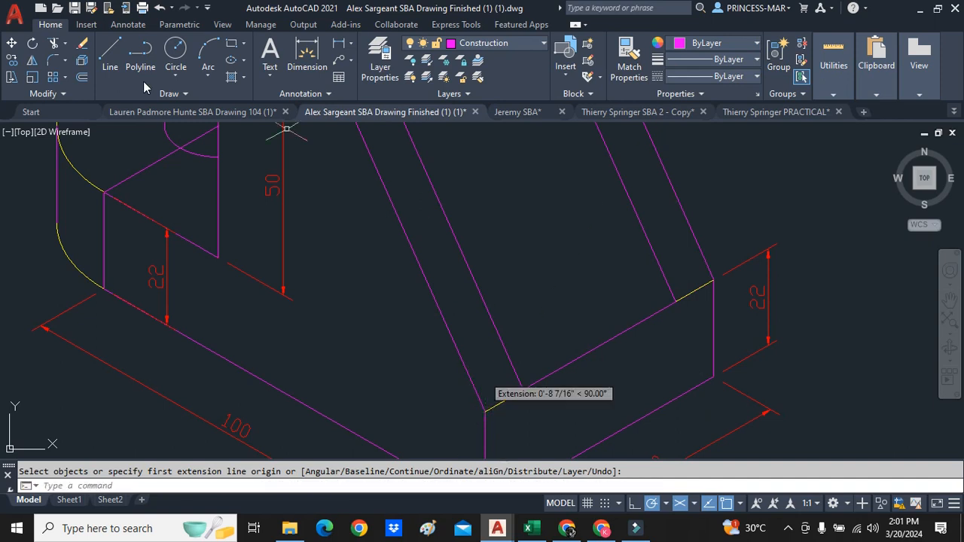
{"action": "key", "text": "Escape"}
{"action": "left_click", "coordinate": [120, 64]}
{"action": "scroll", "coordinate": [386, 275], "scroll_direction": "down", "scroll_amount": 2}
{"action": "scroll", "coordinate": [382, 204], "scroll_direction": "up", "scroll_amount": 2}
{"action": "left_click", "coordinate": [369, 262]}
{"action": "scroll", "coordinate": [475, 230], "scroll_direction": "down", "scroll_amount": 2}
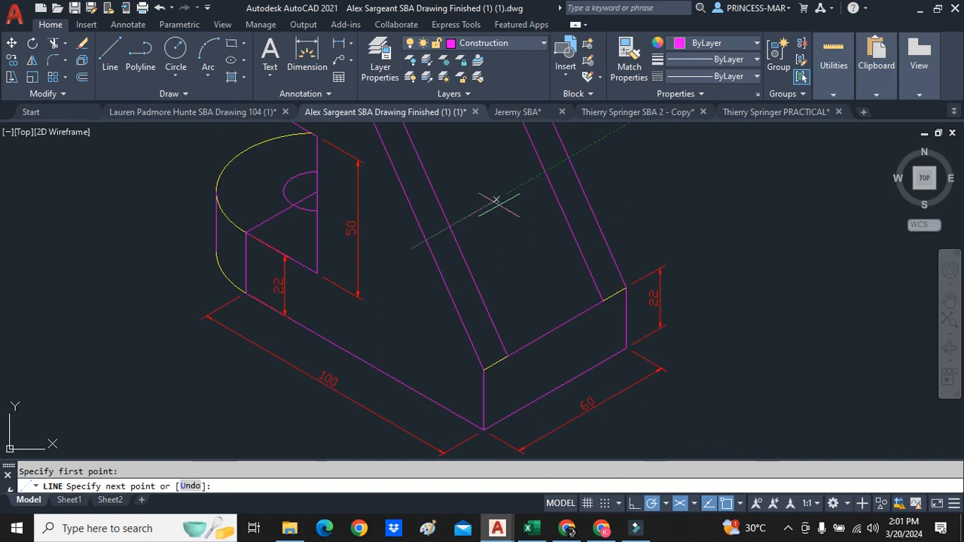
{"action": "left_click", "coordinate": [592, 145]}
{"action": "key", "text": "Escape"}
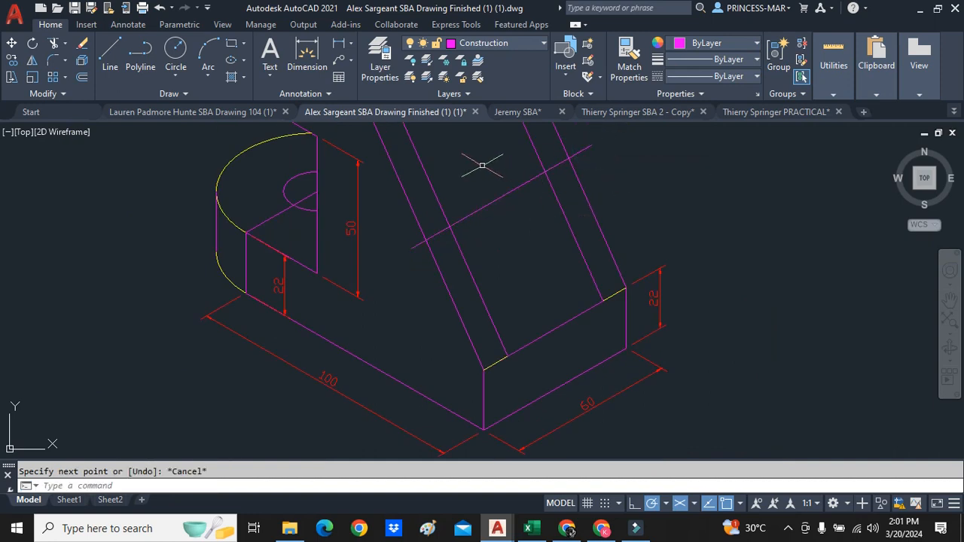
- Dimension the left strip's width between its crossings with the line across the sloping face, placing the dimension on that line
{"action": "left_click", "coordinate": [307, 56]}
{"action": "scroll", "coordinate": [456, 241], "scroll_direction": "up", "scroll_amount": 2}
{"action": "left_click", "coordinate": [406, 237]}
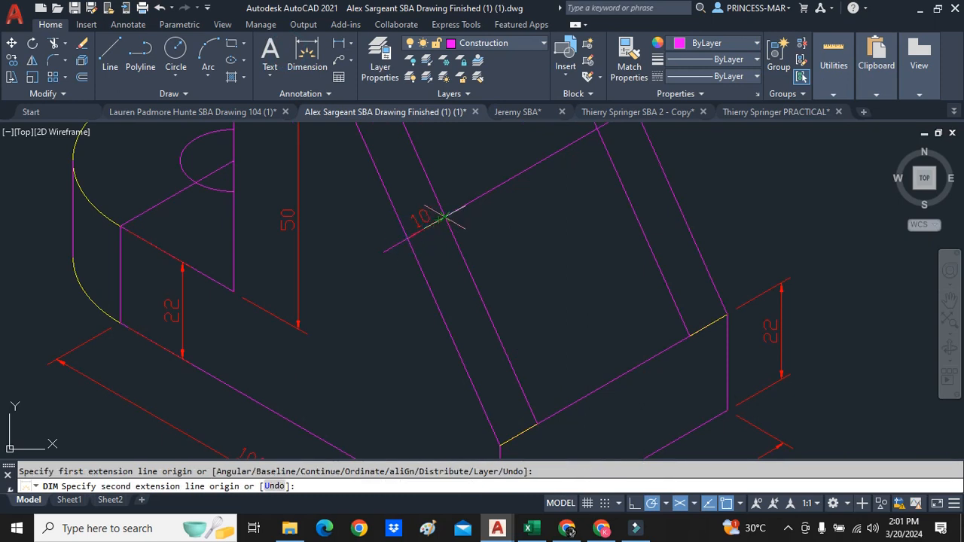
{"action": "left_click", "coordinate": [445, 217]}
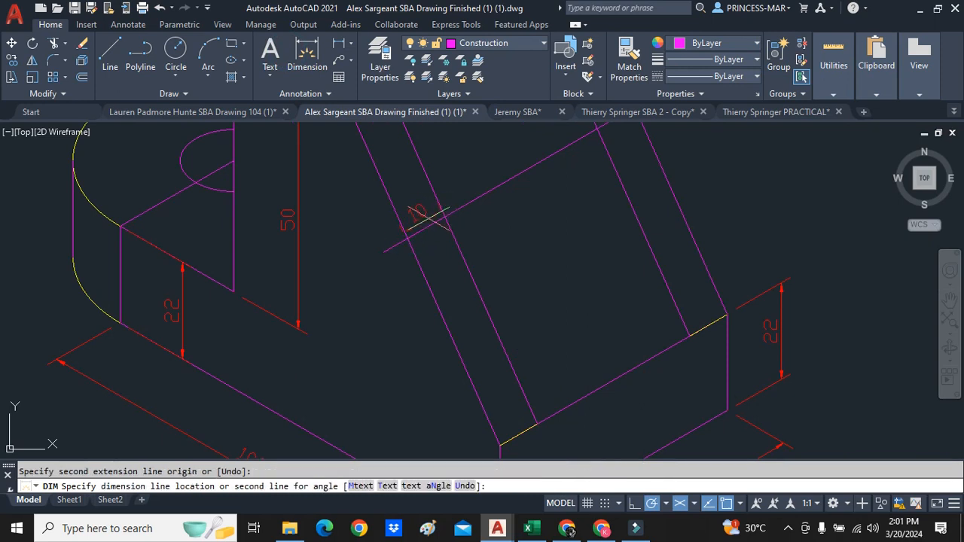
{"action": "left_click", "coordinate": [434, 223]}
- Dimension the right strip's width along the line across the sloping face and finish dimensioning
{"action": "scroll", "coordinate": [555, 205], "scroll_direction": "down", "scroll_amount": 2}
{"action": "scroll", "coordinate": [517, 180], "scroll_direction": "up", "scroll_amount": 4}
{"action": "middle_click_drag", "start_coordinate": [511, 202], "coordinate": [439, 258]}
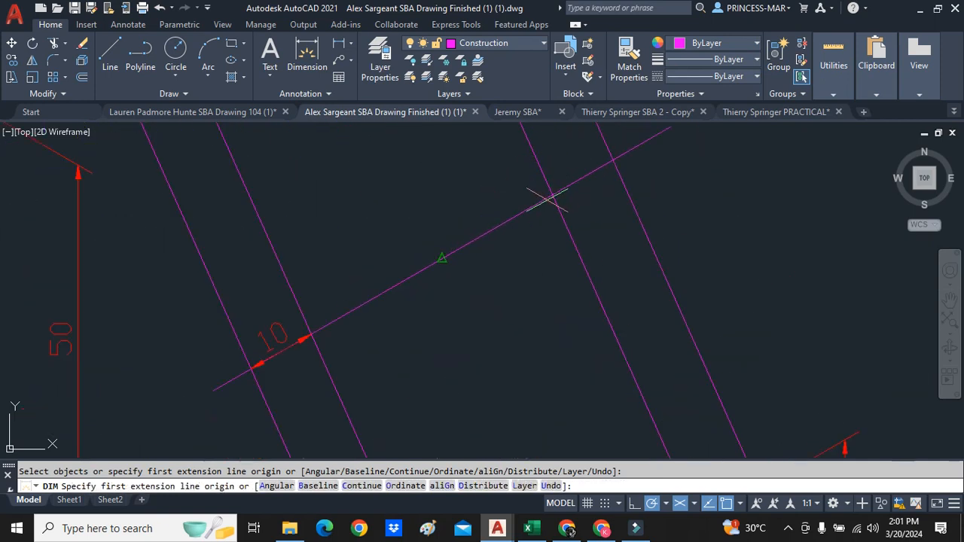
{"action": "left_click", "coordinate": [552, 194]}
{"action": "left_click", "coordinate": [612, 160]}
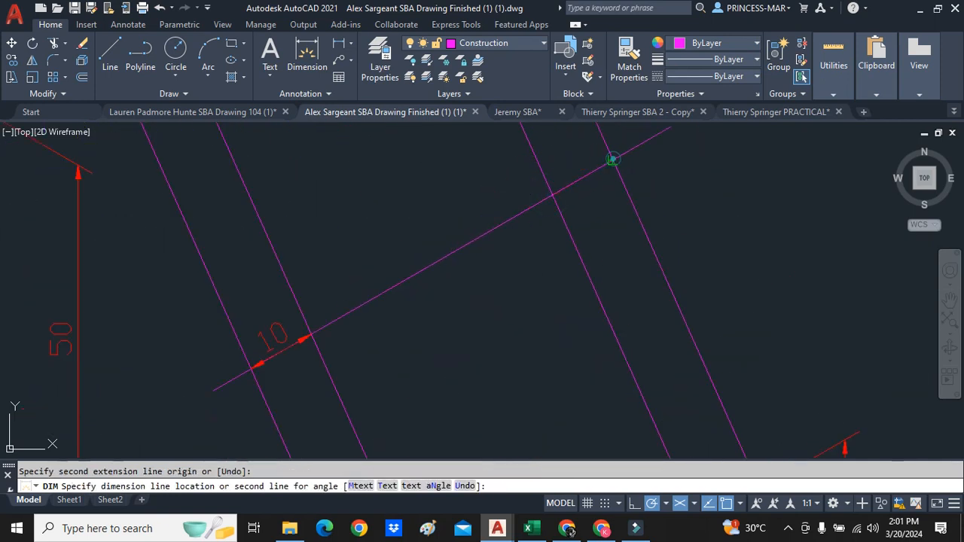
{"action": "left_click", "coordinate": [605, 163]}
{"action": "scroll", "coordinate": [595, 165], "scroll_direction": "down", "scroll_amount": 4}
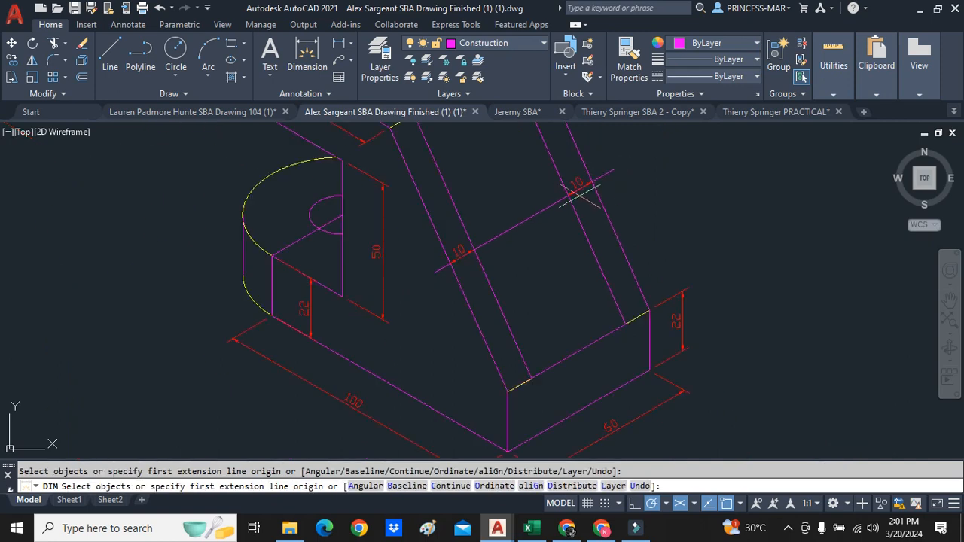
{"action": "scroll", "coordinate": [528, 146], "scroll_direction": "up", "scroll_amount": 2}
{"action": "scroll", "coordinate": [528, 145], "scroll_direction": "down", "scroll_amount": 3}
{"action": "scroll", "coordinate": [497, 181], "scroll_direction": "up", "scroll_amount": 5}
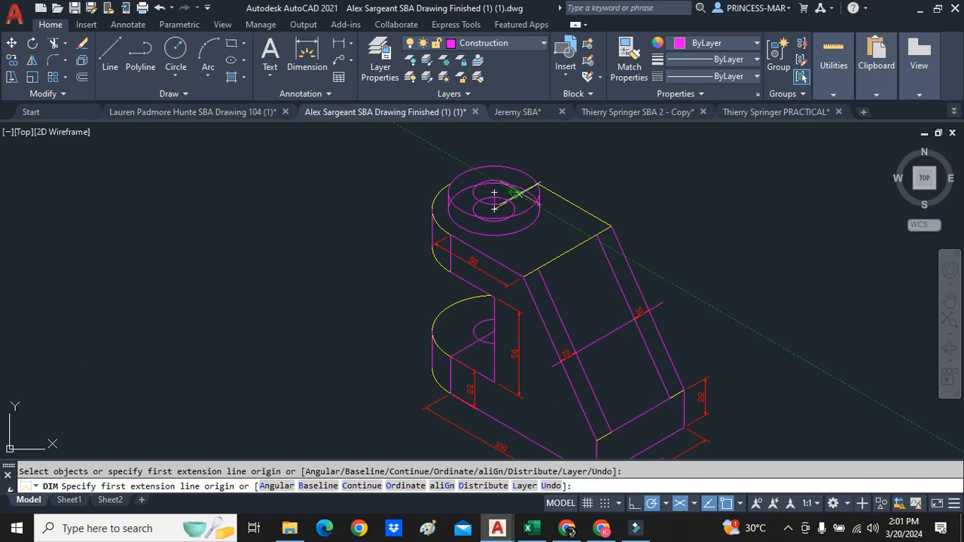
{"action": "key", "text": "Escape"}
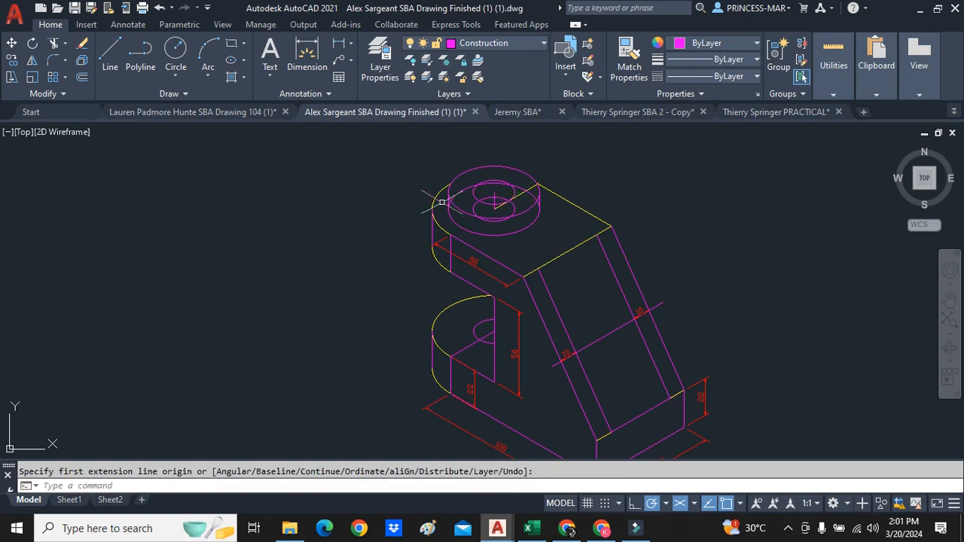
- Draw a line from the centre of the lower rounded end outward past its outer arc
{"action": "left_click", "coordinate": [110, 51]}
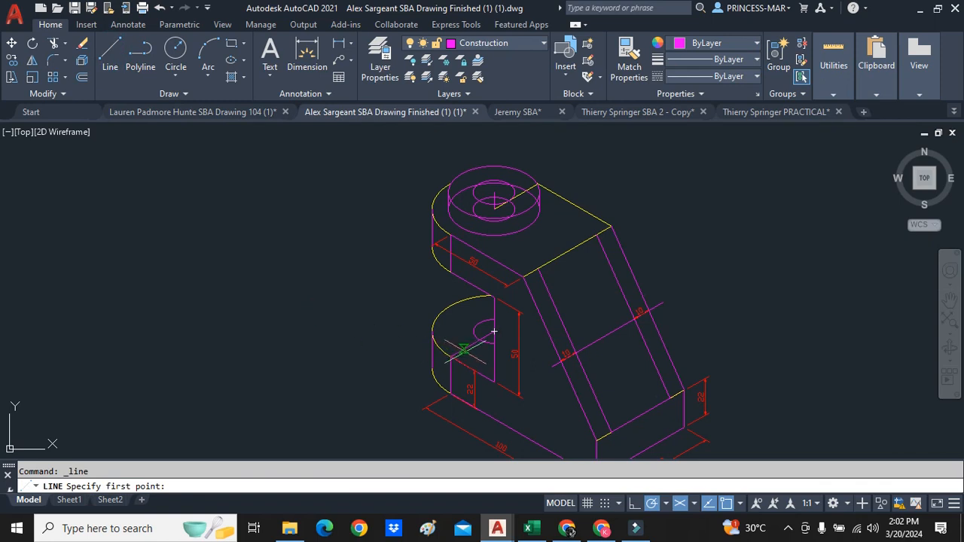
{"action": "scroll", "coordinate": [463, 351], "scroll_direction": "up", "scroll_amount": 6}
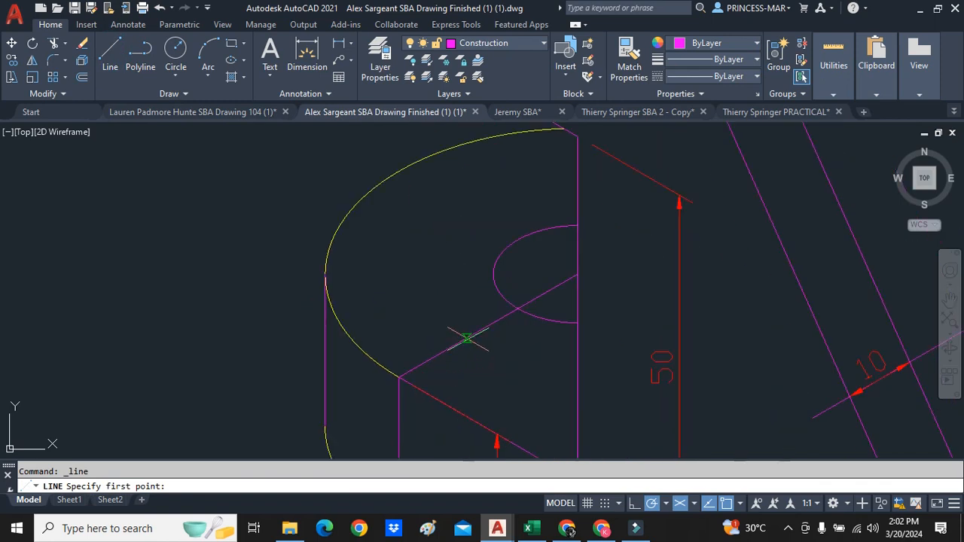
{"action": "left_click", "coordinate": [577, 274]}
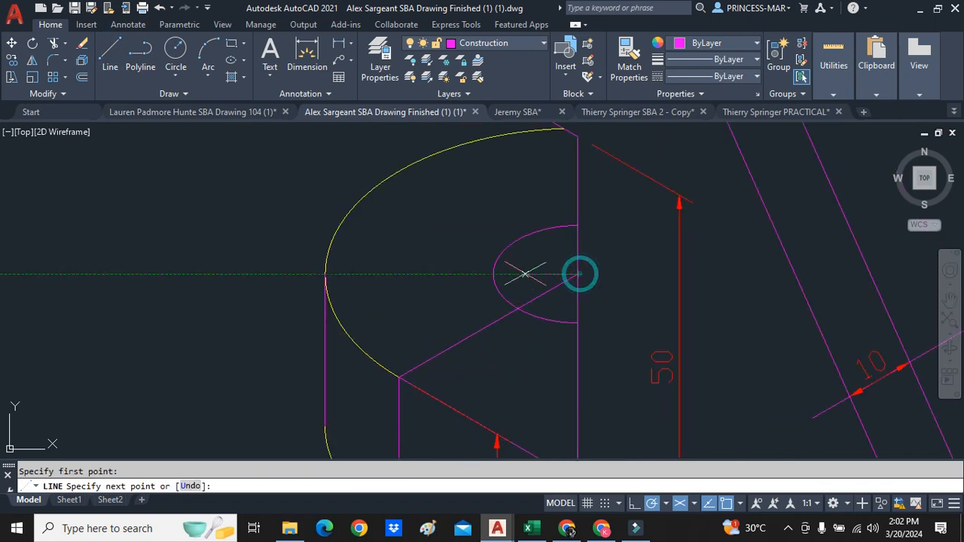
{"action": "left_click", "coordinate": [234, 247]}
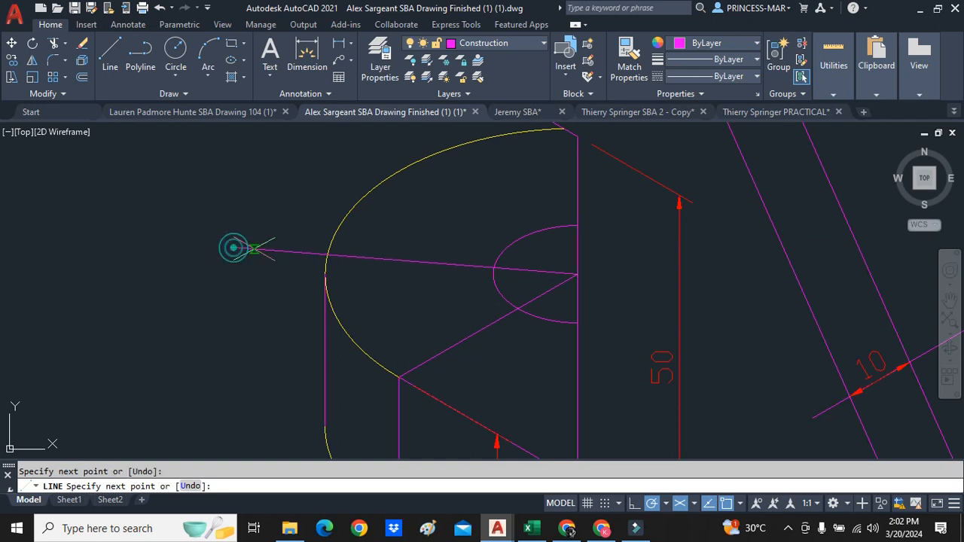
{"action": "key", "text": "Escape"}
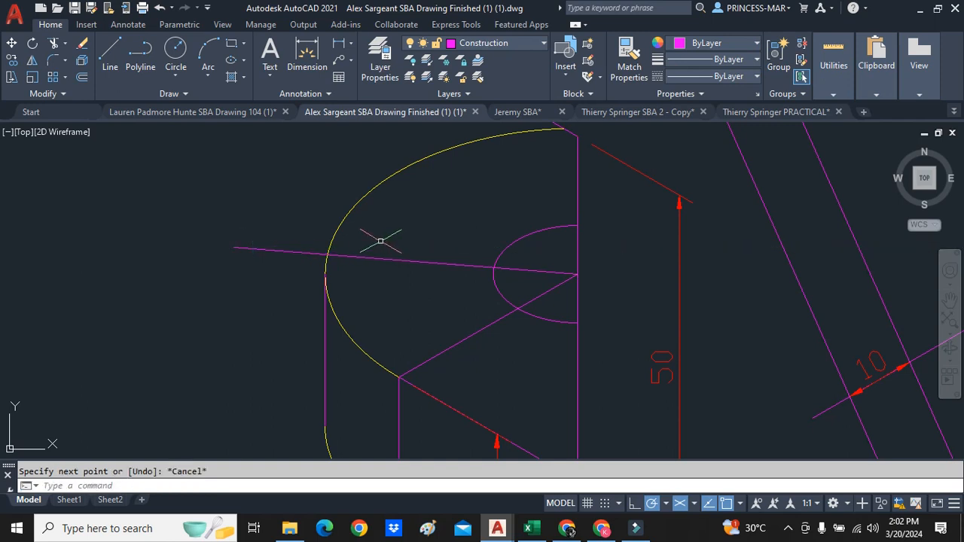
- Add a multileader reading R30 with its arrowhead on the lower rounded end's outer arc and its landing at the arc centre
{"action": "left_click", "coordinate": [333, 63]}
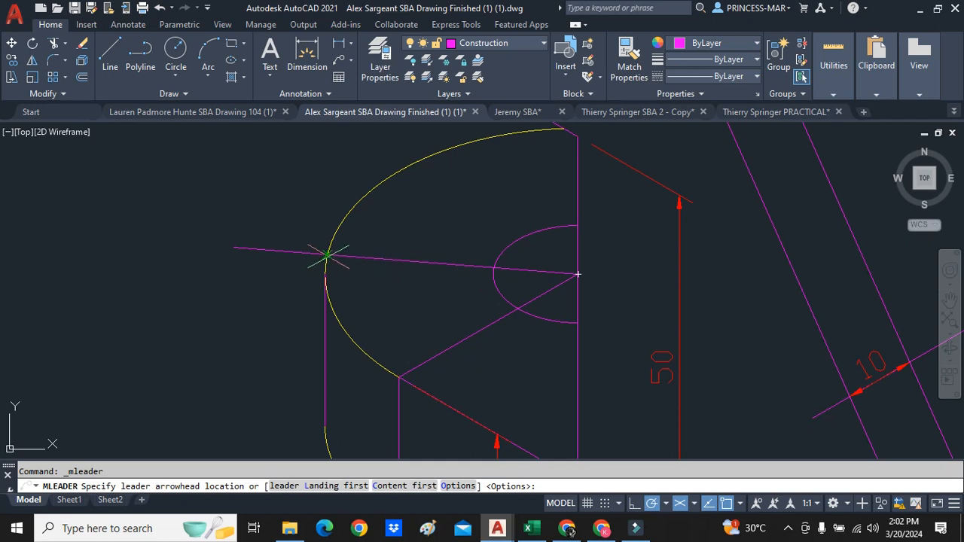
{"action": "left_click", "coordinate": [325, 261]}
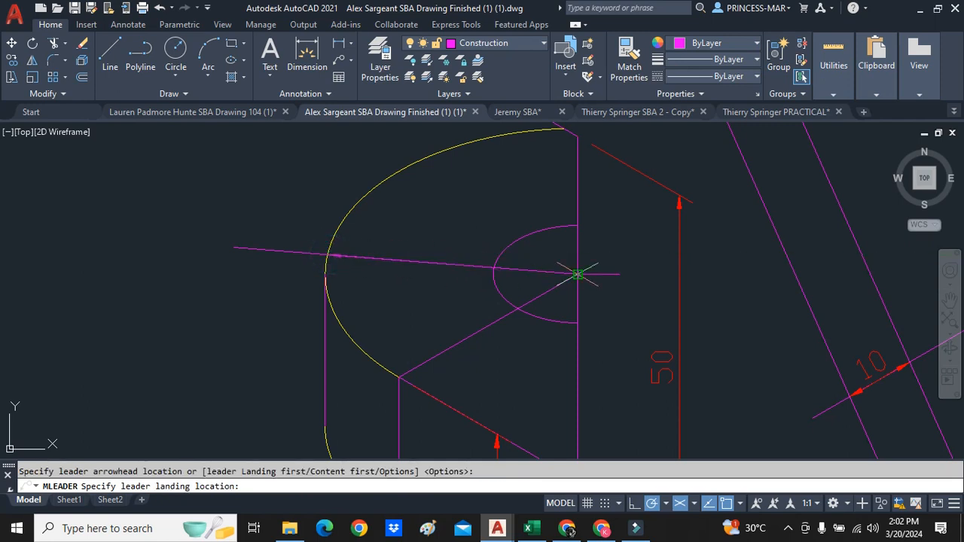
{"action": "left_click", "coordinate": [577, 274]}
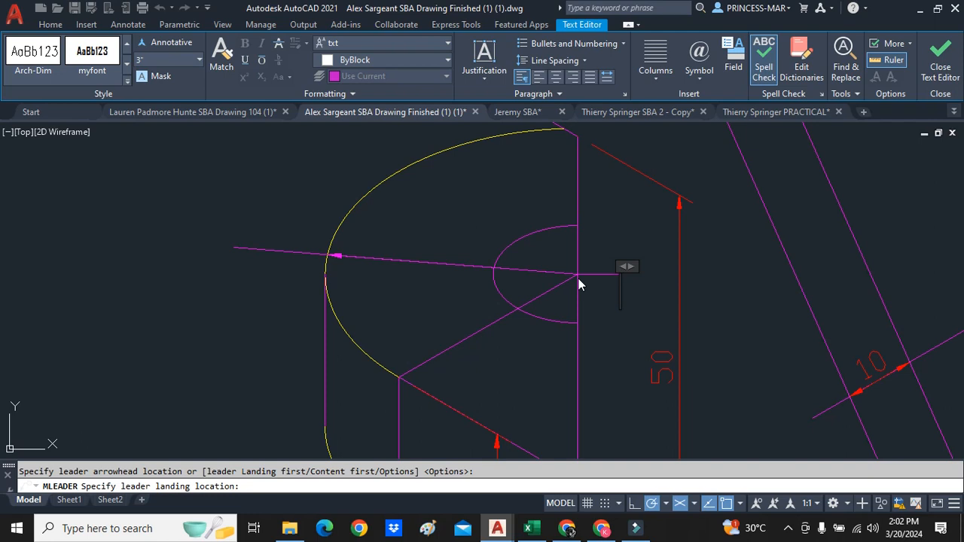
{"action": "type", "text": "R30"}
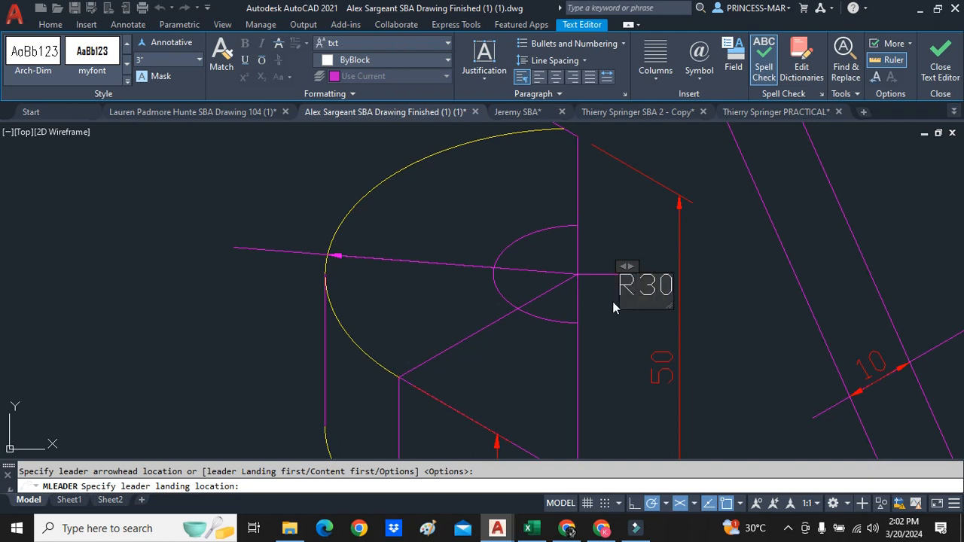
{"action": "left_click", "coordinate": [616, 322]}
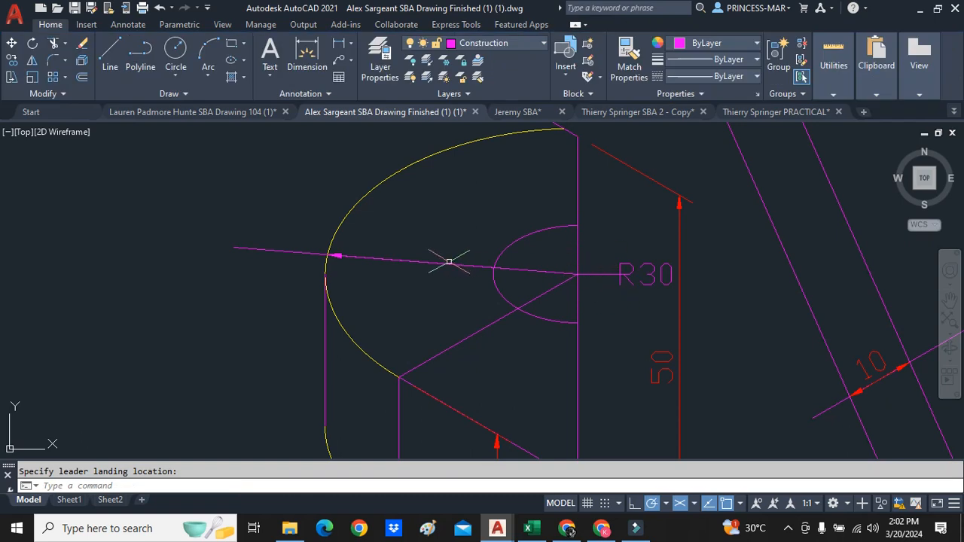
- Delete the construction line running from the lower arc centre out past the rounded end
{"action": "left_click", "coordinate": [271, 247]}
{"action": "left_click", "coordinate": [271, 252]}
{"action": "key", "text": "Delete"}
{"action": "left_click", "coordinate": [438, 262]}
{"action": "scroll", "coordinate": [438, 256], "scroll_direction": "down", "scroll_amount": 4}
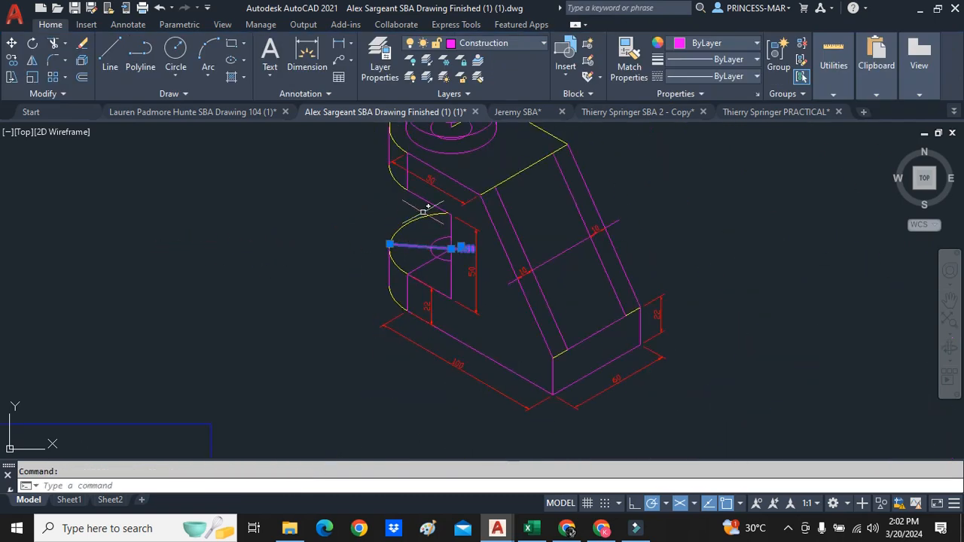
{"action": "key", "text": "Escape"}
{"action": "scroll", "coordinate": [429, 256], "scroll_direction": "up", "scroll_amount": 3}
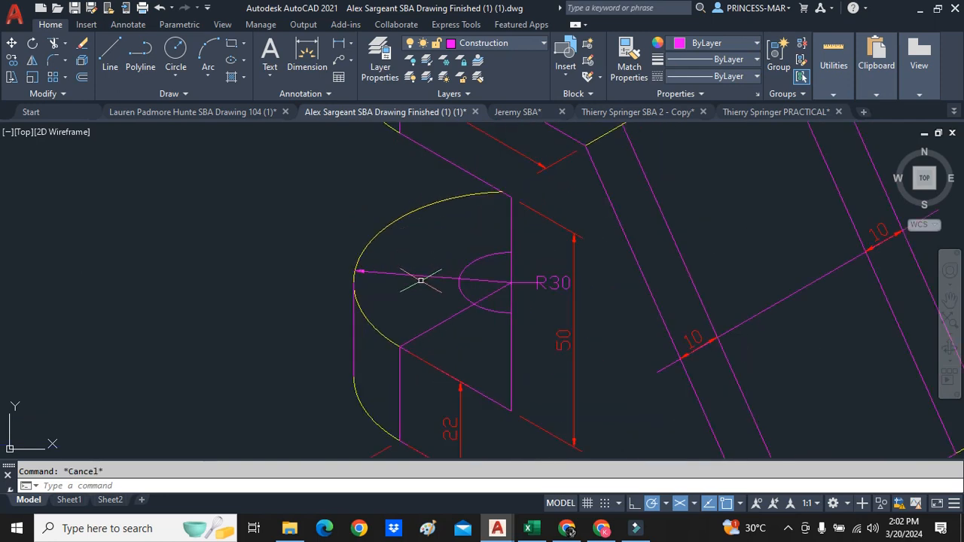
{"action": "scroll", "coordinate": [339, 270], "scroll_direction": "up", "scroll_amount": 2}
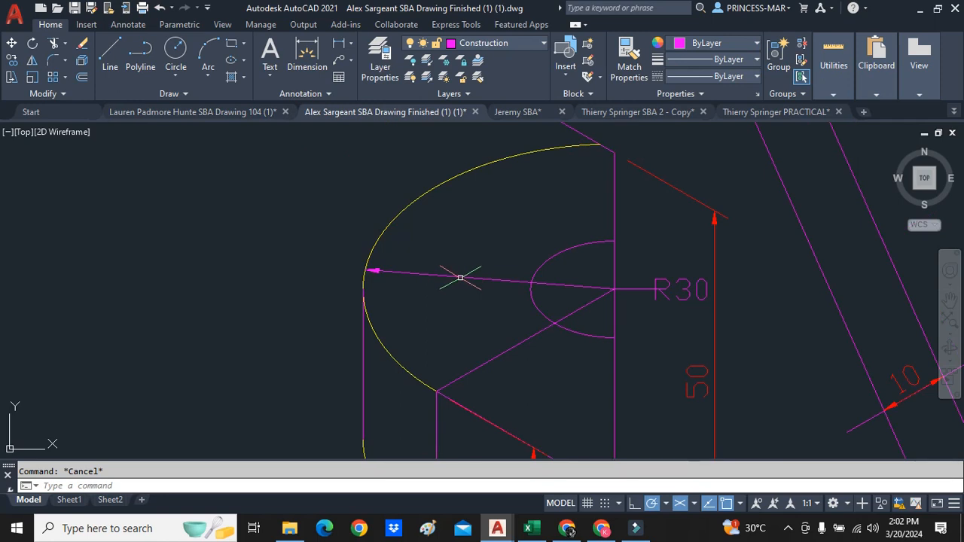
- Undo the construction line's deletion and the R30 multileader that lands at the arc centre
{"action": "key", "text": "ctrl+z"}
{"action": "key", "text": "ctrl+z"}
{"action": "key", "text": "ctrl+z"}
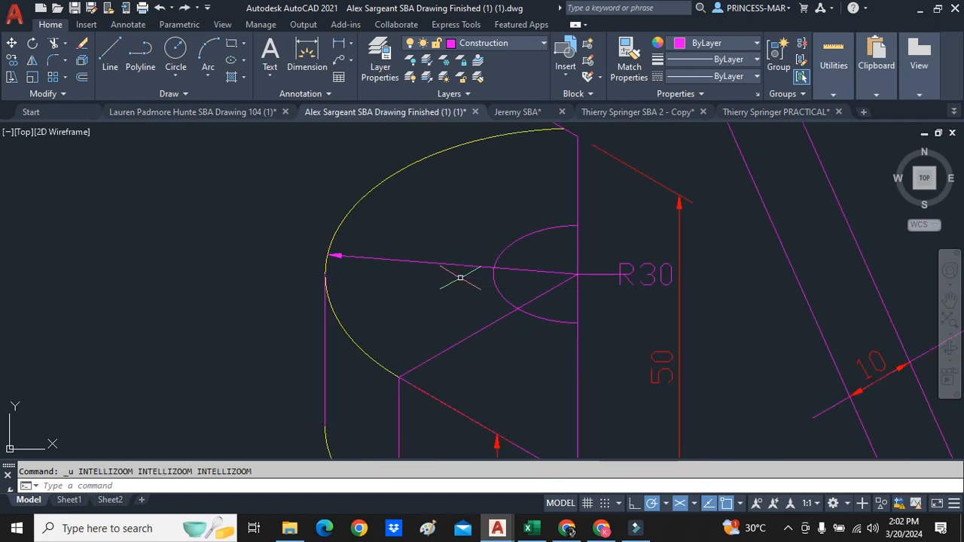
- Add a multileader reading R 30 with its arrowhead on the lower outer arc and its landing at the construction line's outer end
{"action": "left_click", "coordinate": [339, 59]}
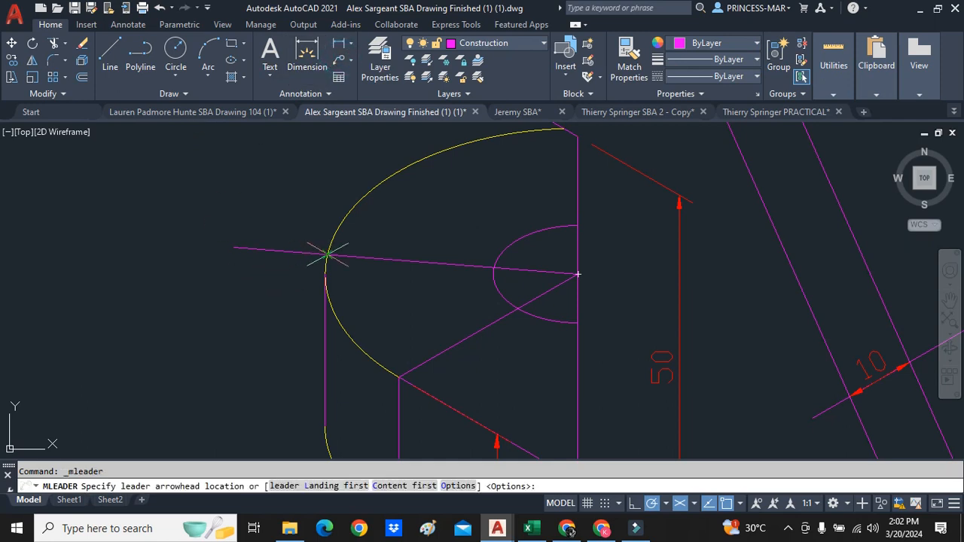
{"action": "left_click", "coordinate": [326, 256]}
{"action": "left_click", "coordinate": [234, 248]}
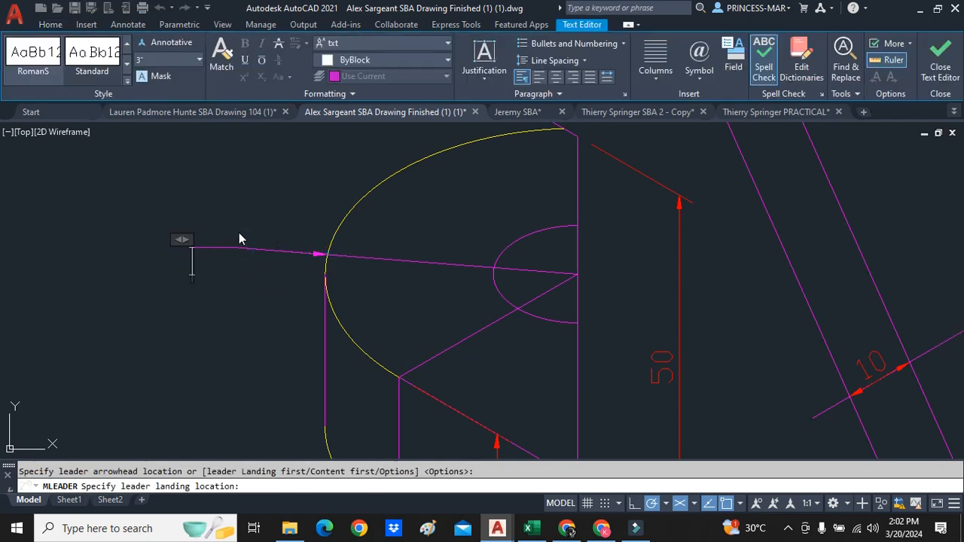
{"action": "type", "text": "R "}
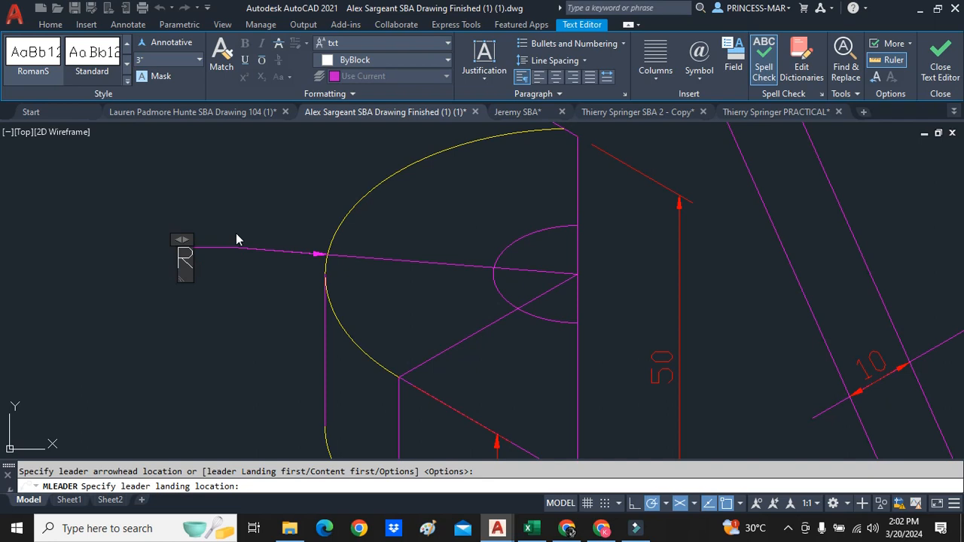
{"action": "type", "text": "30"}
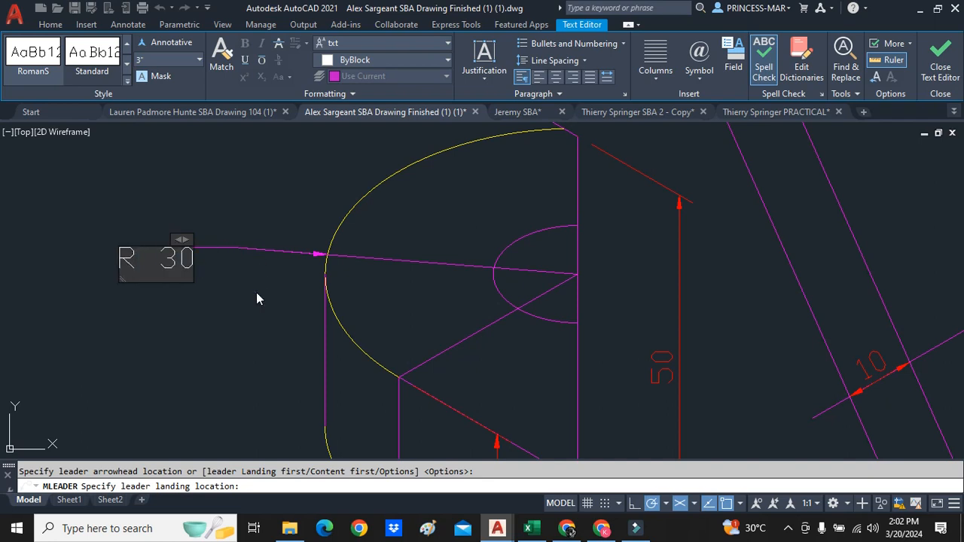
{"action": "left_click", "coordinate": [256, 292]}
- Delete the construction line under the leader and remove the spaces from its label so it reads R30
{"action": "left_click", "coordinate": [348, 254]}
{"action": "key", "text": "Delete"}
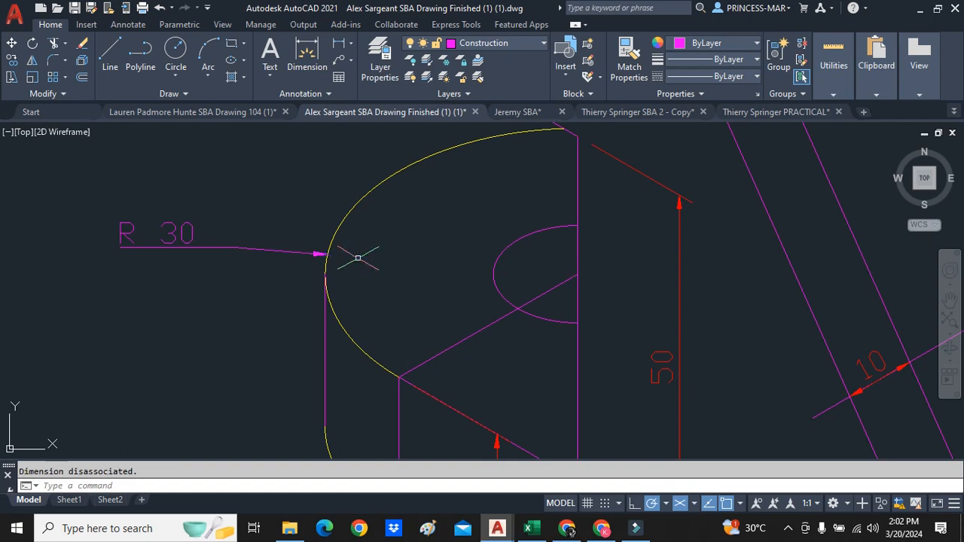
{"action": "double_click", "coordinate": [177, 231]}
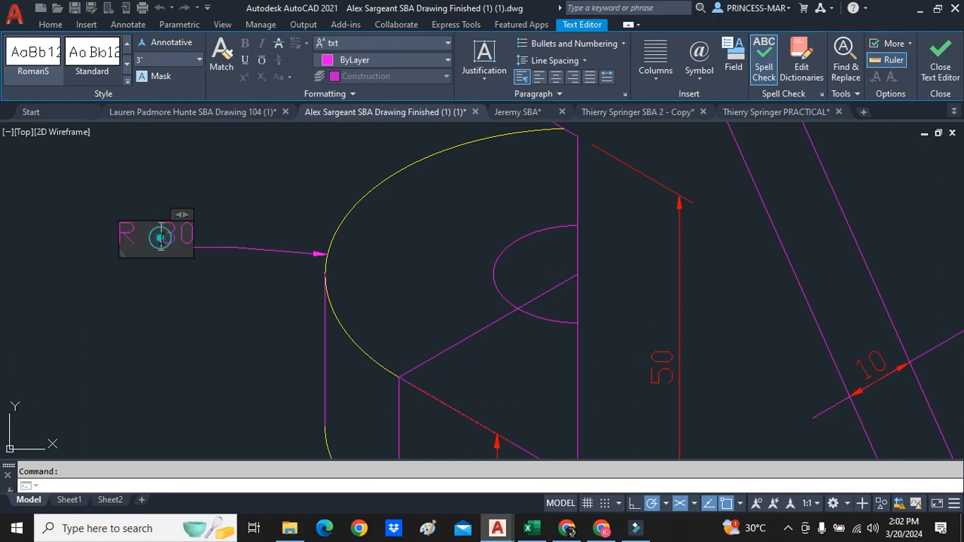
{"action": "left_click", "coordinate": [248, 225]}
{"action": "scroll", "coordinate": [260, 235], "scroll_direction": "down", "scroll_amount": 2}
{"action": "scroll", "coordinate": [257, 235], "scroll_direction": "down", "scroll_amount": 2}
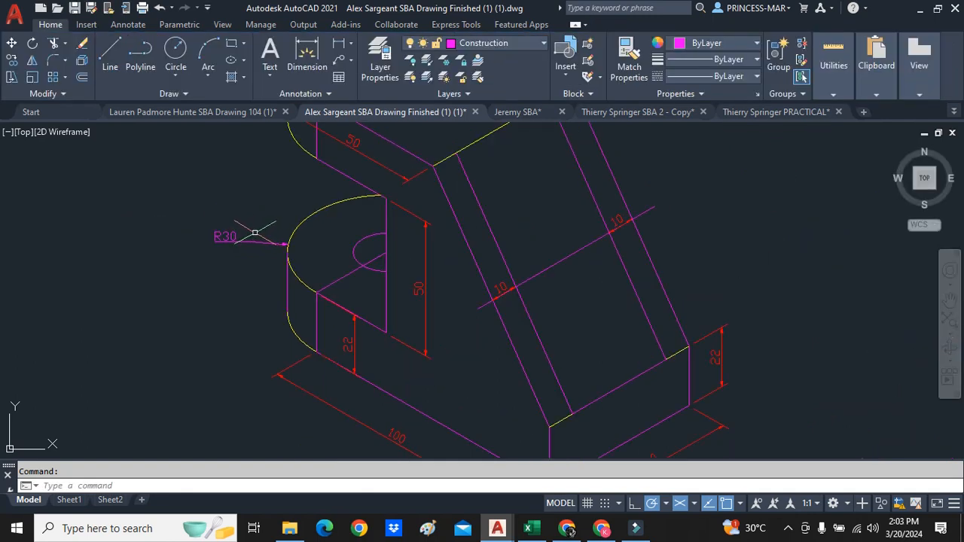
{"action": "scroll", "coordinate": [258, 226], "scroll_direction": "up", "scroll_amount": 3}
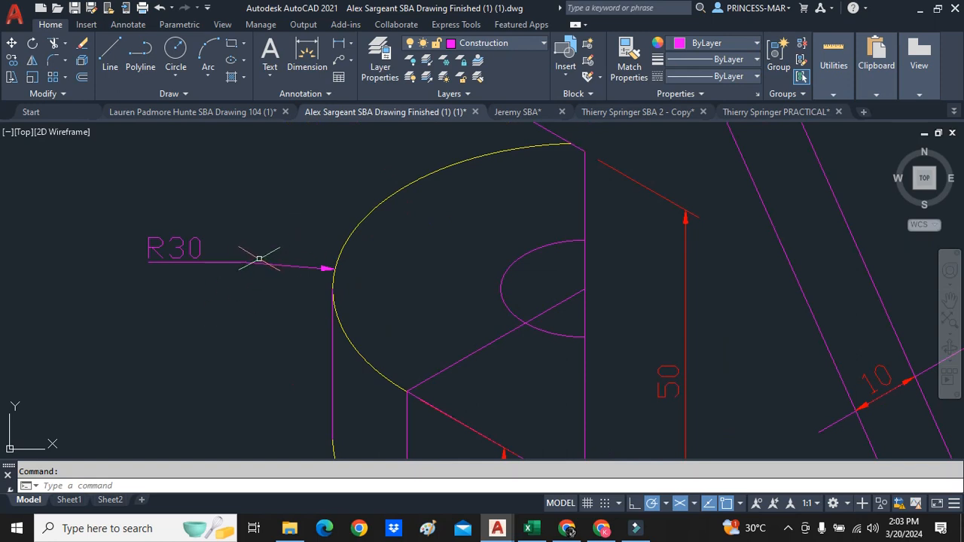
{"action": "left_click", "coordinate": [115, 51]}
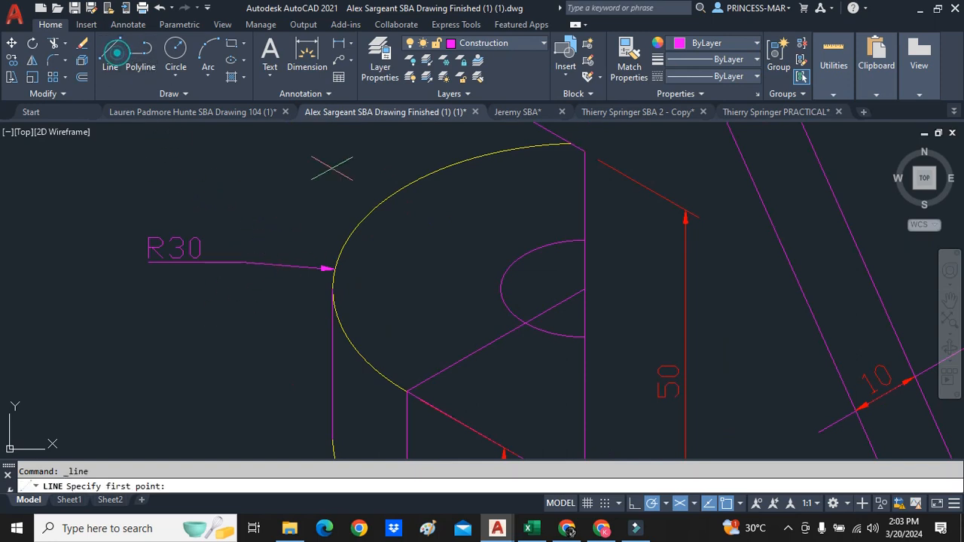
{"action": "left_click", "coordinate": [585, 288]}
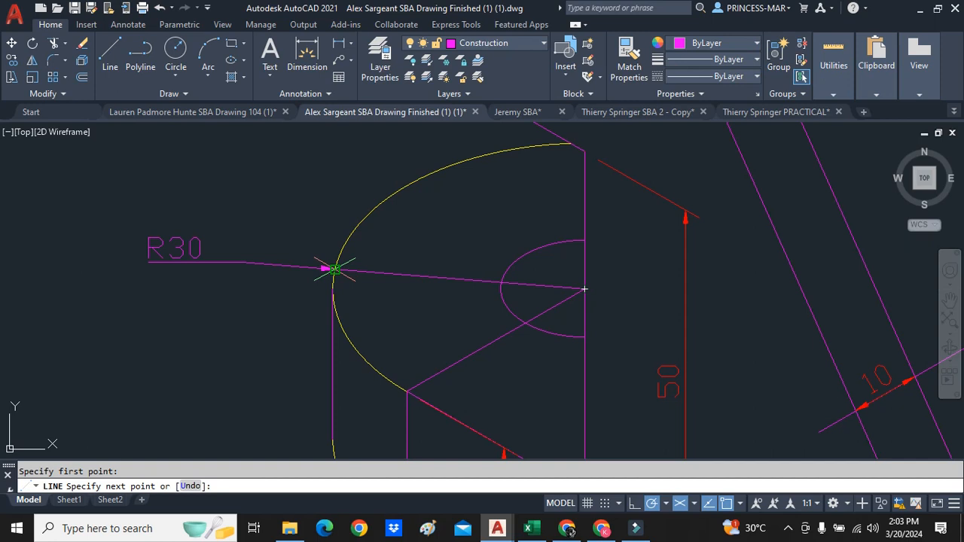
{"action": "key", "text": "Escape"}
- Draw a line from the centre of the boss's top face up and left past its outer ellipse
{"action": "scroll", "coordinate": [335, 268], "scroll_direction": "down", "scroll_amount": 6}
{"action": "scroll", "coordinate": [350, 176], "scroll_direction": "up", "scroll_amount": 3}
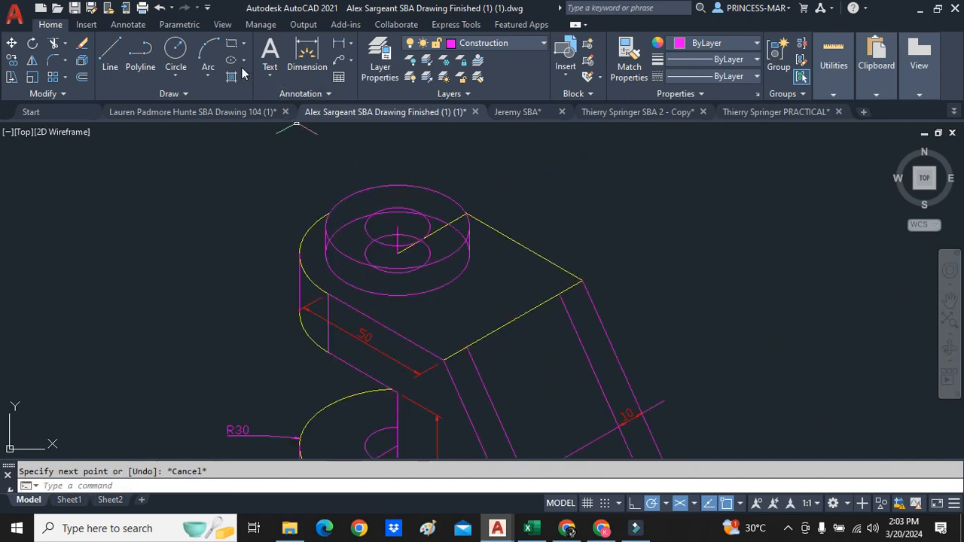
{"action": "left_click", "coordinate": [110, 53]}
{"action": "scroll", "coordinate": [363, 177], "scroll_direction": "up", "scroll_amount": 4}
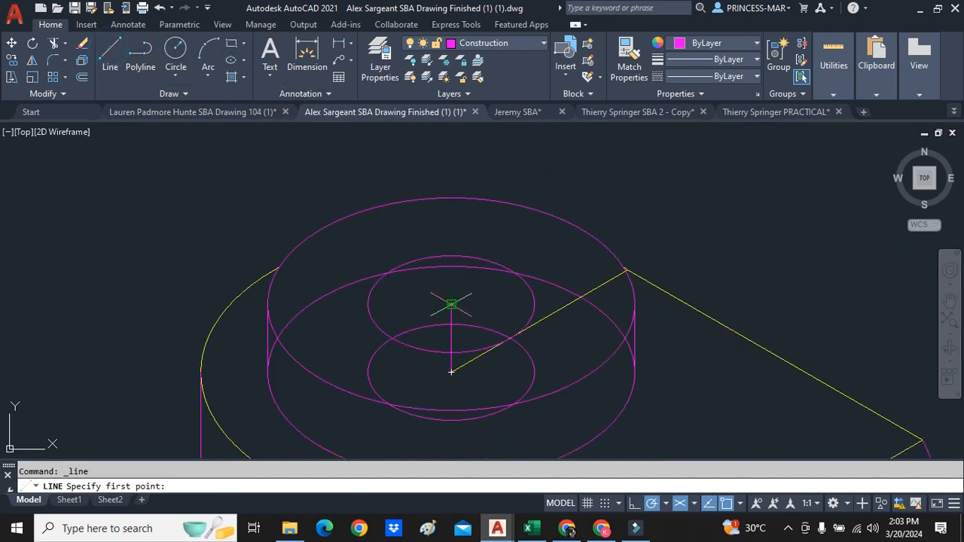
{"action": "left_click", "coordinate": [451, 303]}
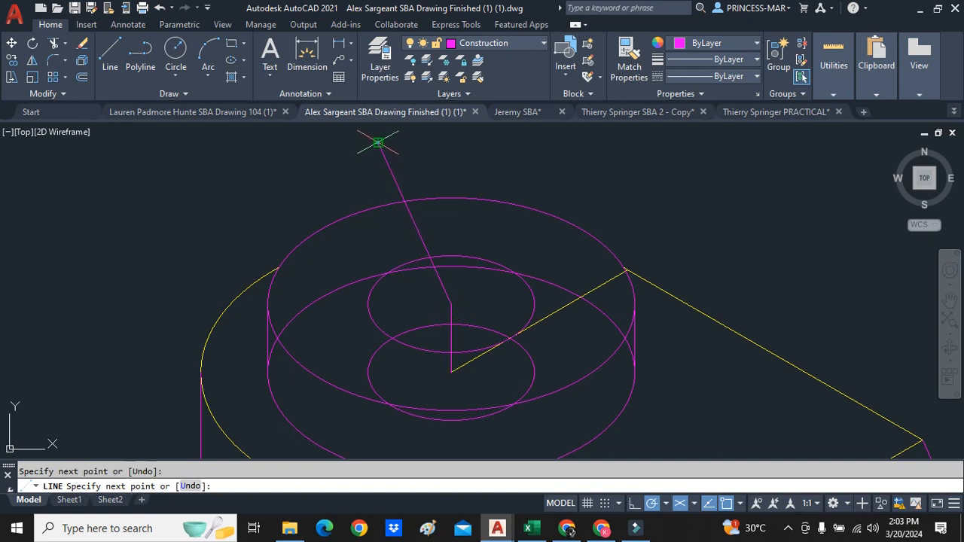
{"action": "left_click", "coordinate": [378, 142]}
{"action": "key", "text": "Escape"}
- Trim away the hidden rear portions of the boss's lower outer ellipse
{"action": "left_click", "coordinate": [53, 43]}
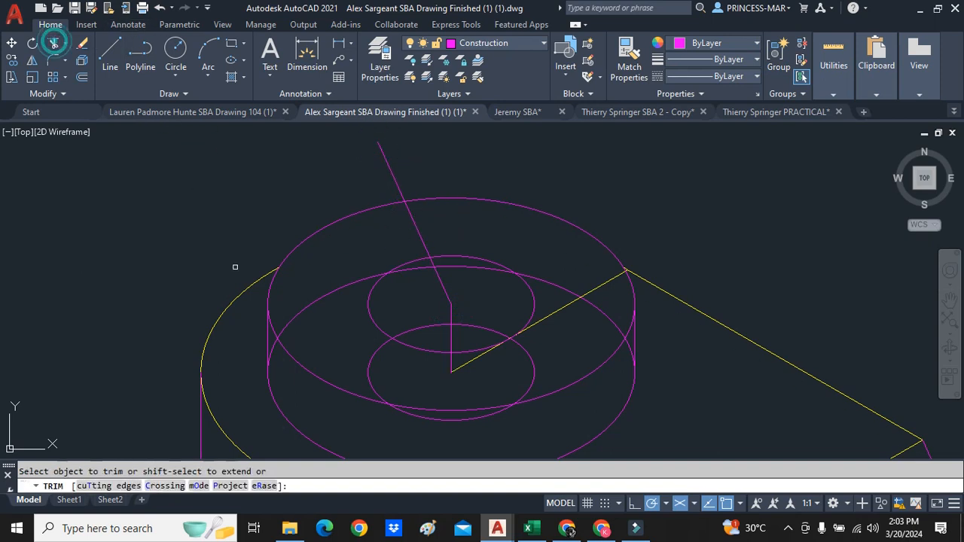
{"action": "left_click", "coordinate": [269, 342]}
{"action": "left_click", "coordinate": [286, 322]}
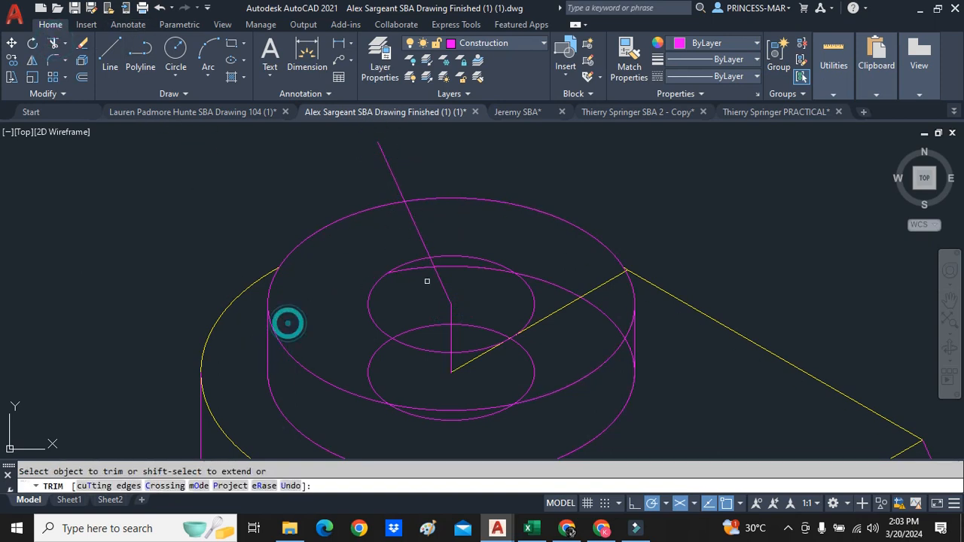
{"action": "left_click", "coordinate": [424, 268]}
{"action": "left_click", "coordinate": [453, 266]}
{"action": "left_click", "coordinate": [538, 280]}
{"action": "left_click", "coordinate": [631, 346]}
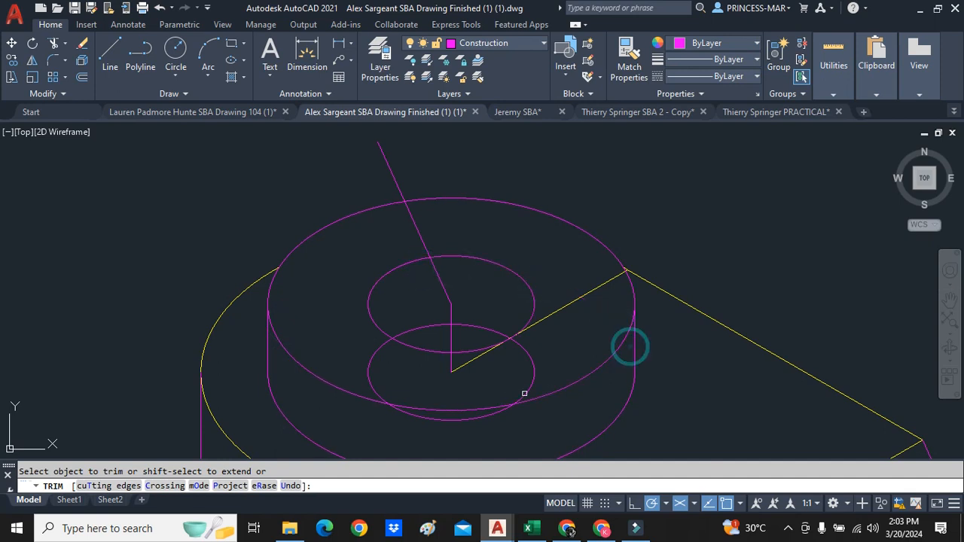
- Trim the hole's lower ellipse down to the arc visible inside the upper hole ellipse and finish trimming
{"action": "left_click", "coordinate": [484, 417]}
{"action": "left_click", "coordinate": [527, 387]}
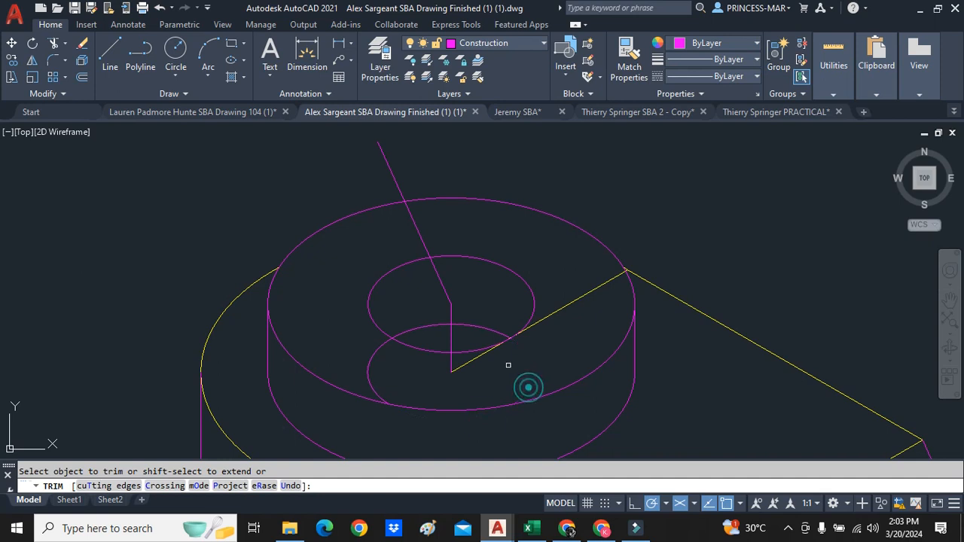
{"action": "left_click", "coordinate": [372, 386]}
{"action": "scroll", "coordinate": [439, 309], "scroll_direction": "down", "scroll_amount": 3}
{"action": "scroll", "coordinate": [439, 316], "scroll_direction": "up", "scroll_amount": 3}
{"action": "key", "text": "Escape"}
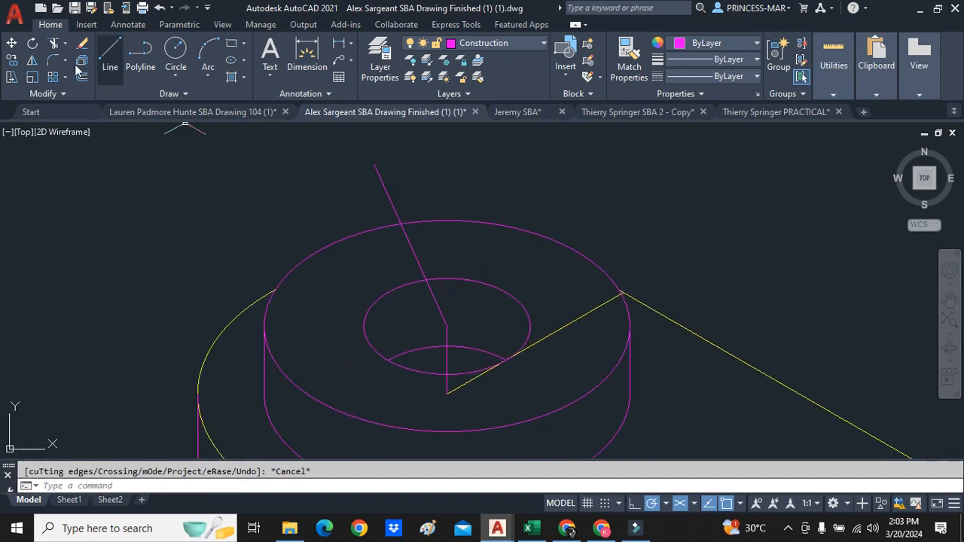
- Draw a second line from the centre of the boss's top face up and right past its outer ellipse
{"action": "left_click", "coordinate": [110, 59]}
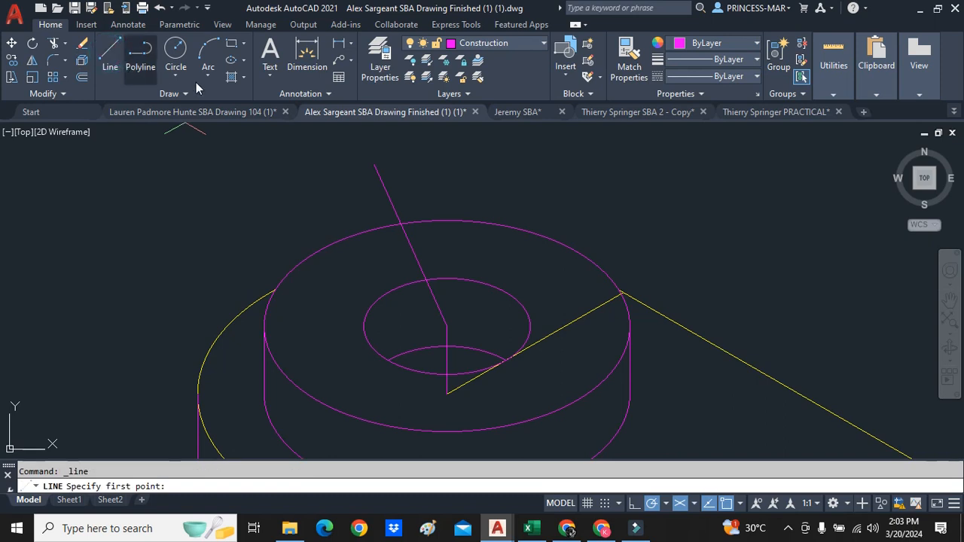
{"action": "left_click", "coordinate": [447, 326]}
{"action": "left_click", "coordinate": [618, 196]}
{"action": "key", "text": "Escape"}
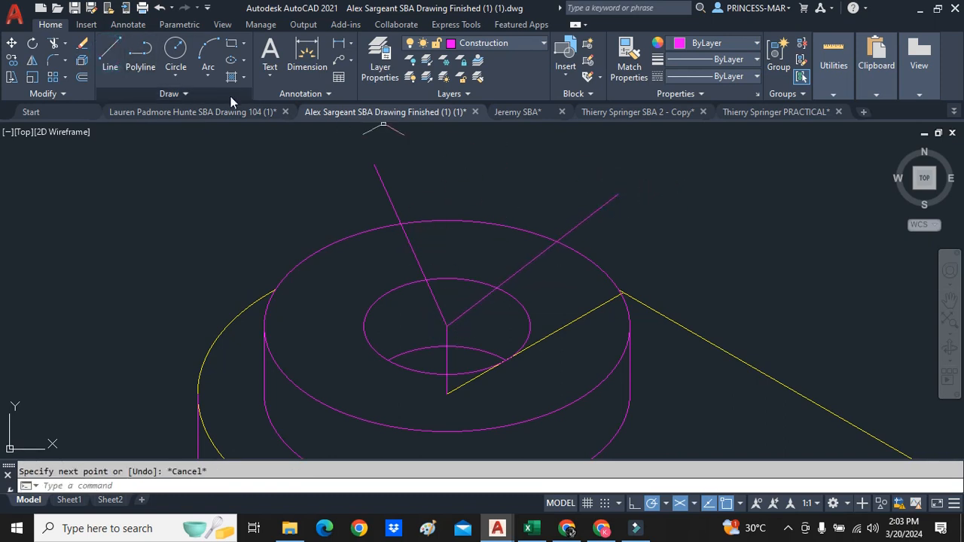
{"action": "left_click", "coordinate": [339, 61]}
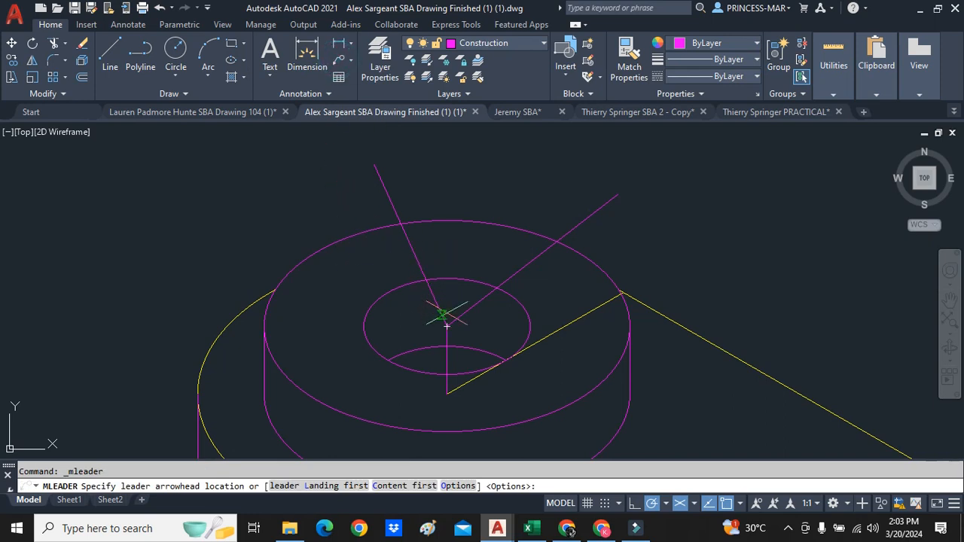
{"action": "left_click", "coordinate": [496, 287]}
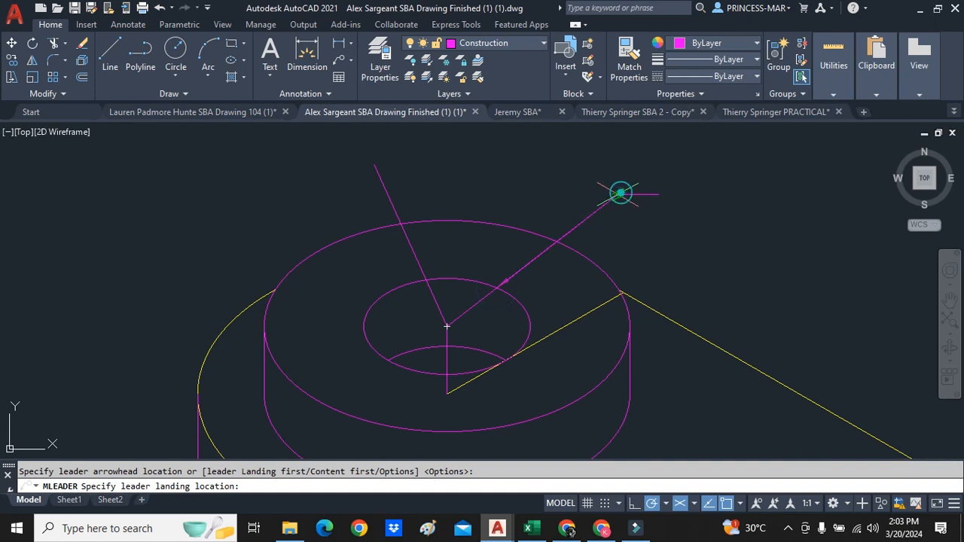
{"action": "left_click", "coordinate": [621, 194]}
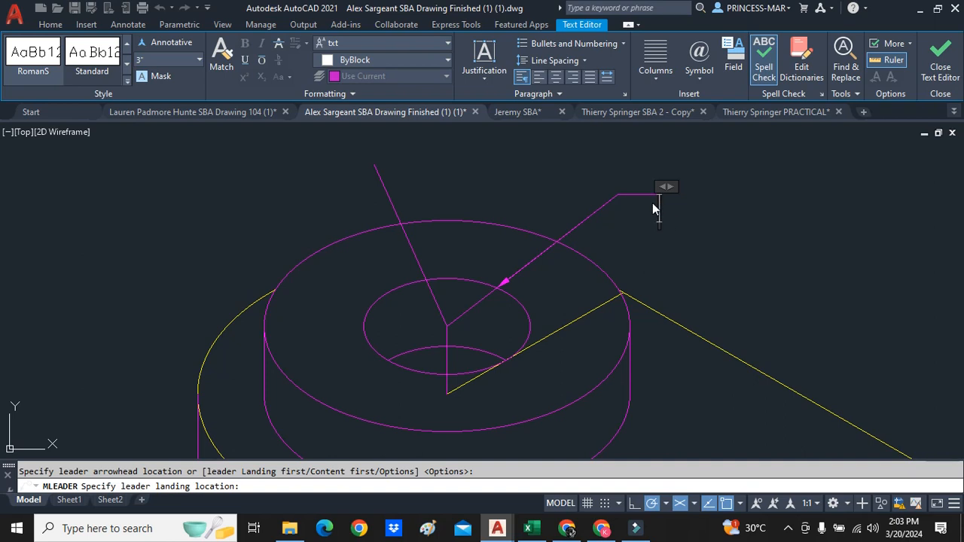
{"action": "left_click", "coordinate": [652, 203]}
{"action": "left_click", "coordinate": [654, 195]}
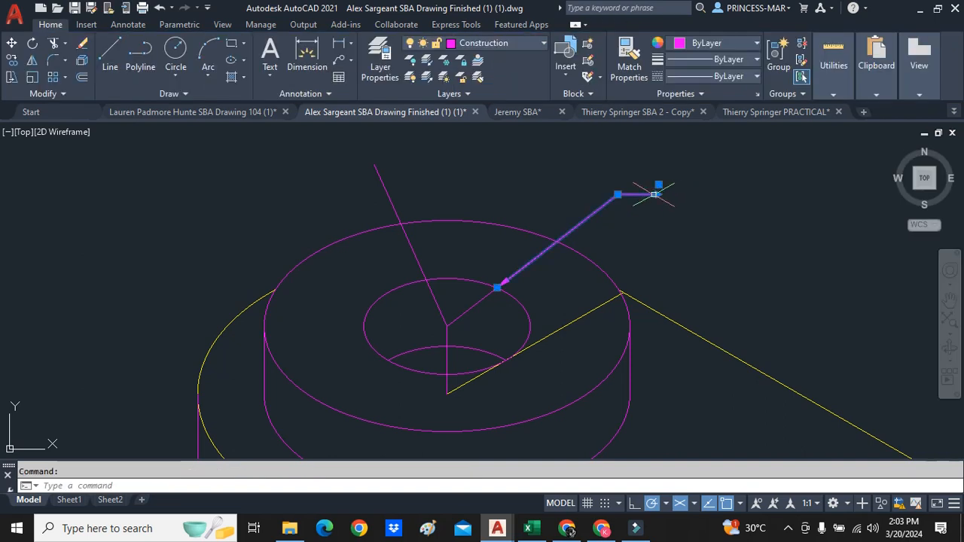
{"action": "key", "text": "Delete"}
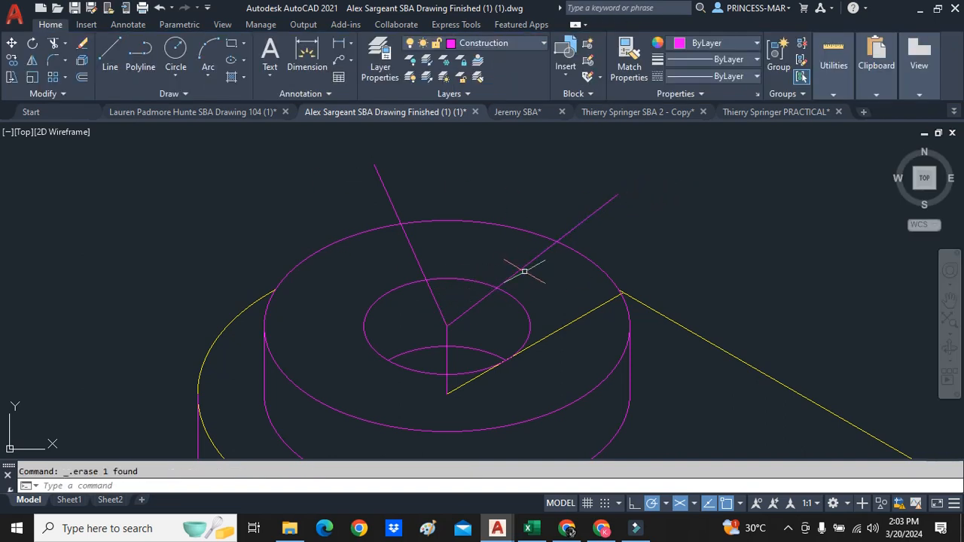
- Add a multileader from the boss hole's upper ellipse to the end of the up-right line, labelled "2 HOLES Ø20"
{"action": "left_click", "coordinate": [338, 63]}
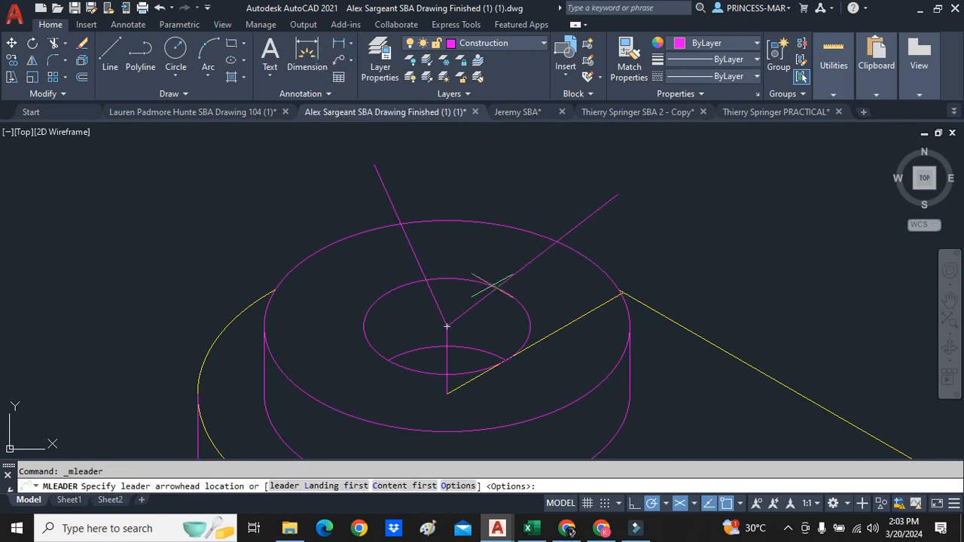
{"action": "left_click", "coordinate": [496, 287]}
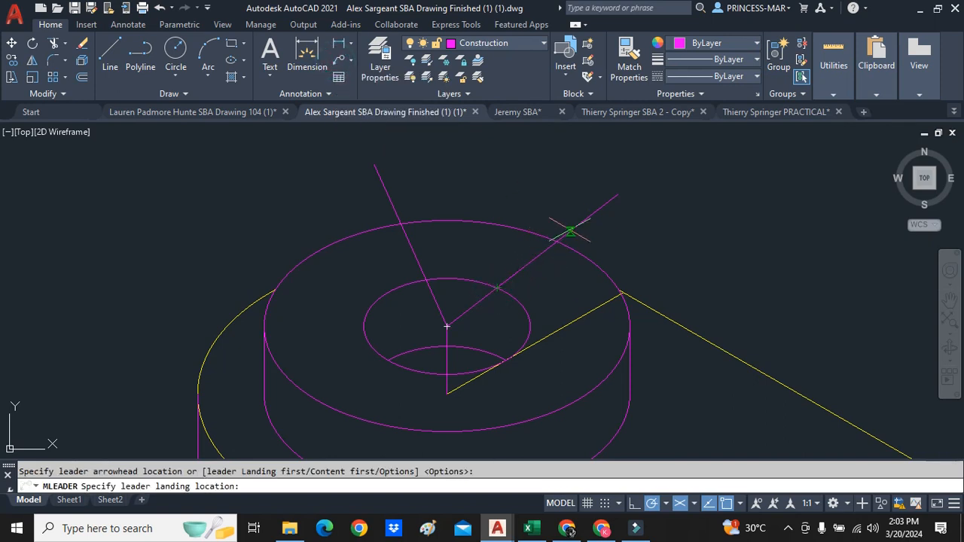
{"action": "left_click", "coordinate": [617, 194]}
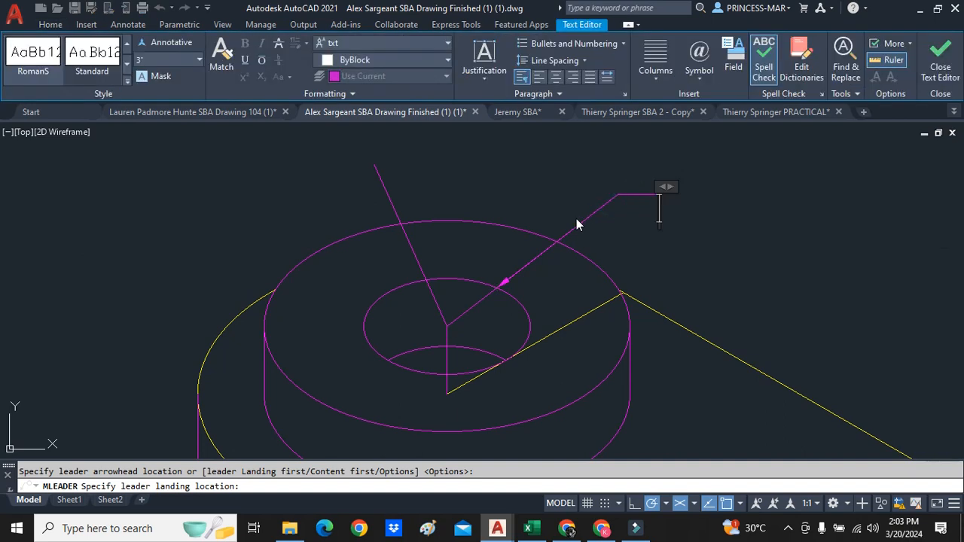
{"action": "type", "text": "2"}
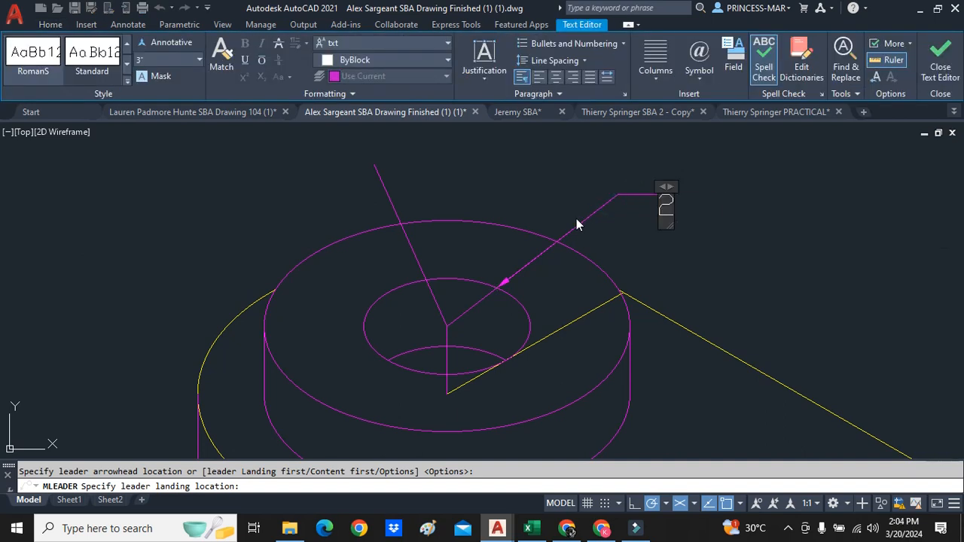
{"action": "type", "text": " HOLES"}
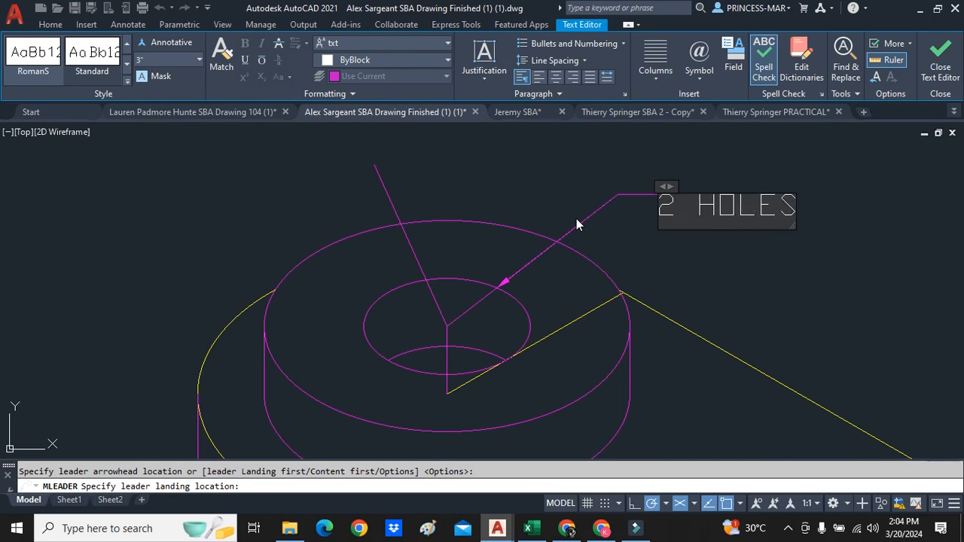
{"action": "left_click", "coordinate": [699, 62]}
{"action": "left_click", "coordinate": [734, 126]}
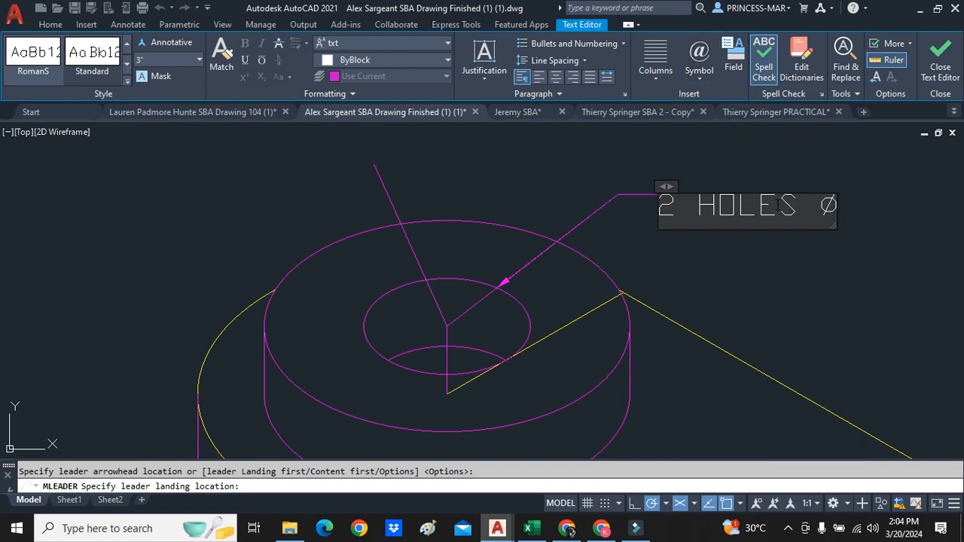
{"action": "type", "text": "20"}
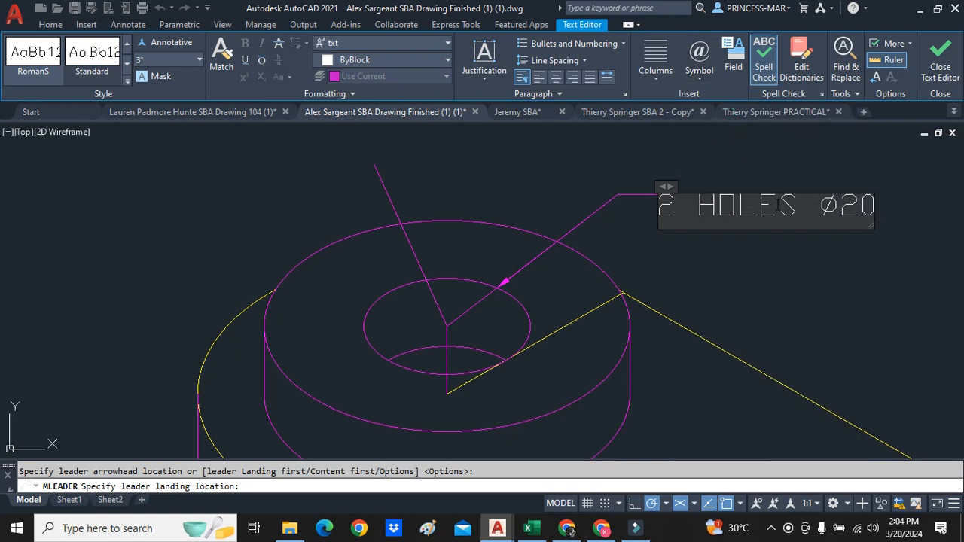
{"action": "left_click", "coordinate": [883, 241]}
{"action": "scroll", "coordinate": [861, 274], "scroll_direction": "down", "scroll_amount": 3}
{"action": "scroll", "coordinate": [746, 295], "scroll_direction": "up", "scroll_amount": 3}
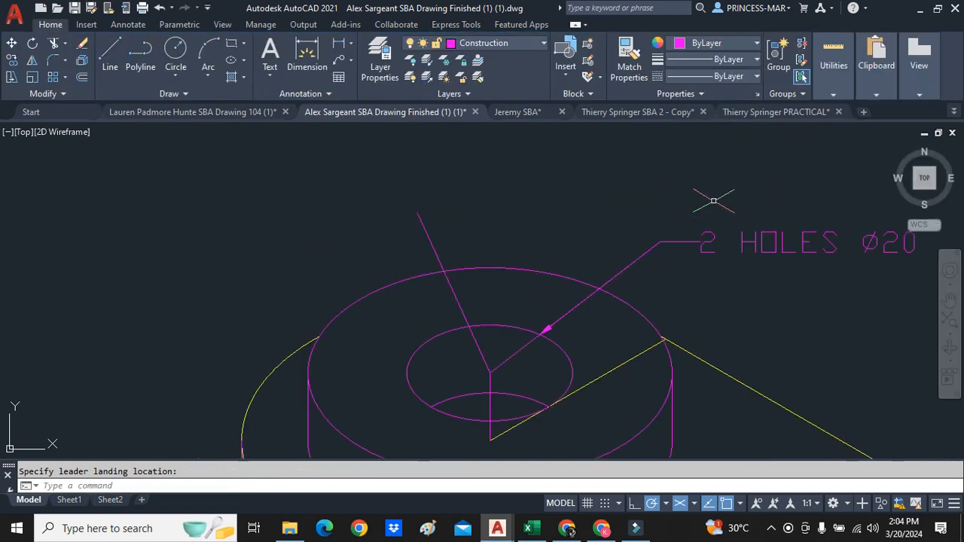
- Add a multileader from the boss's outer top ellipse to the end of the up-left line, labelled "Ø44"
{"action": "left_click", "coordinate": [339, 61]}
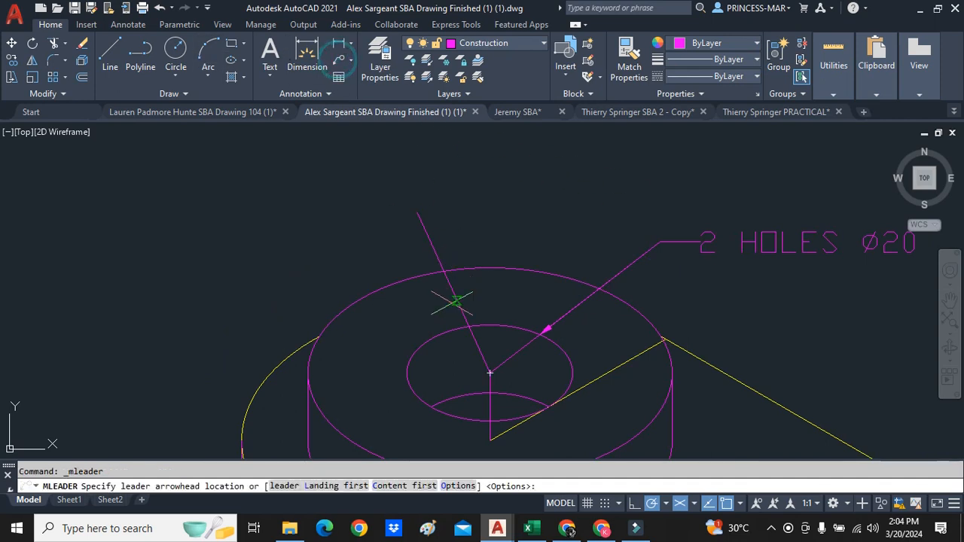
{"action": "left_click", "coordinate": [444, 269]}
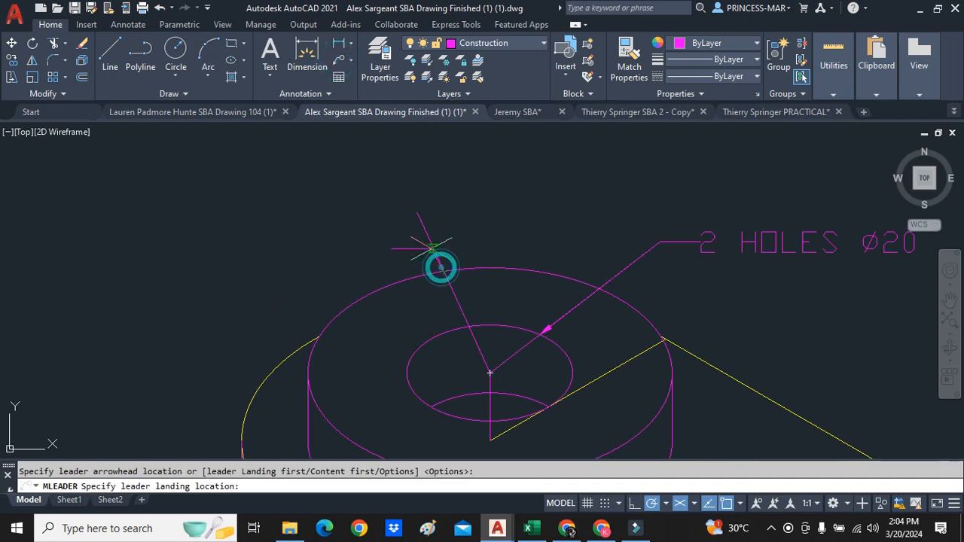
{"action": "left_click", "coordinate": [417, 212]}
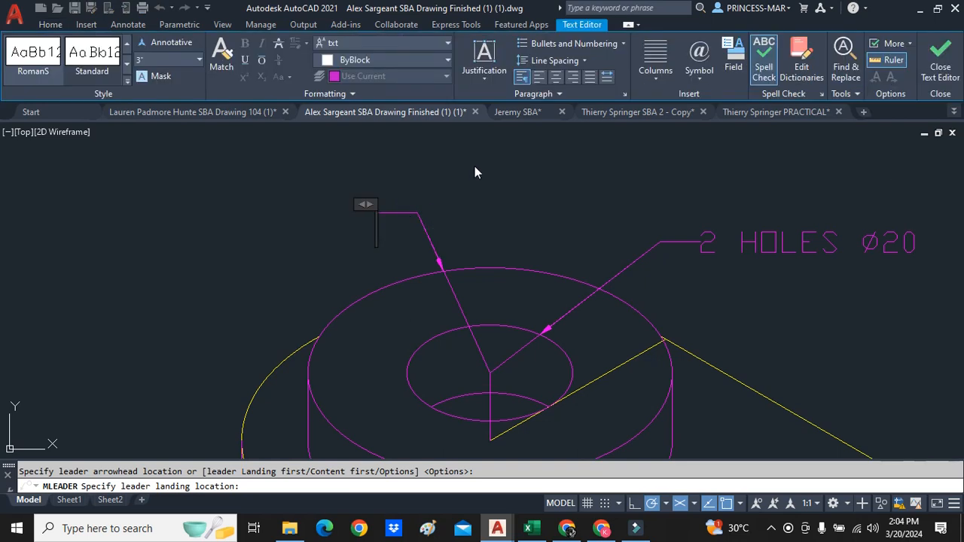
{"action": "left_click", "coordinate": [700, 75]}
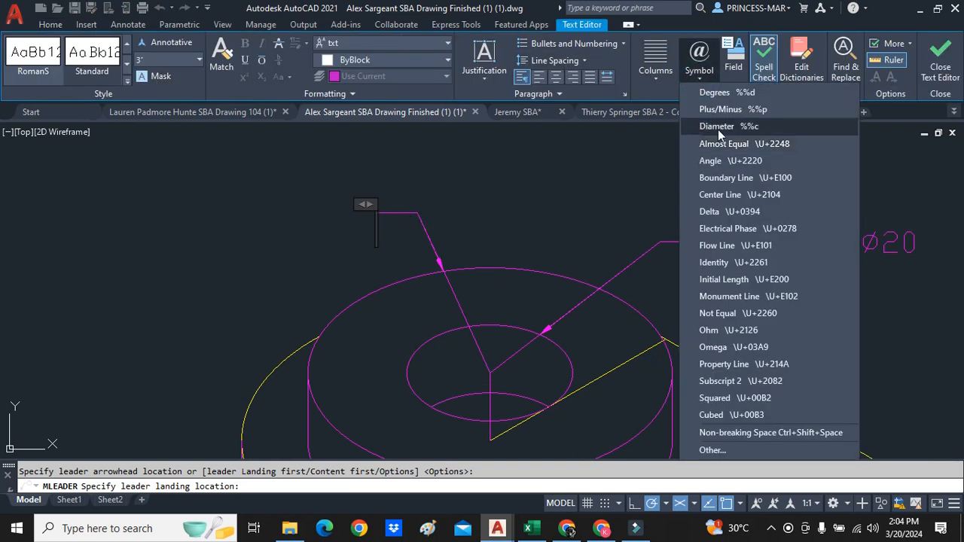
{"action": "left_click", "coordinate": [718, 126]}
{"action": "type", "text": "444"}
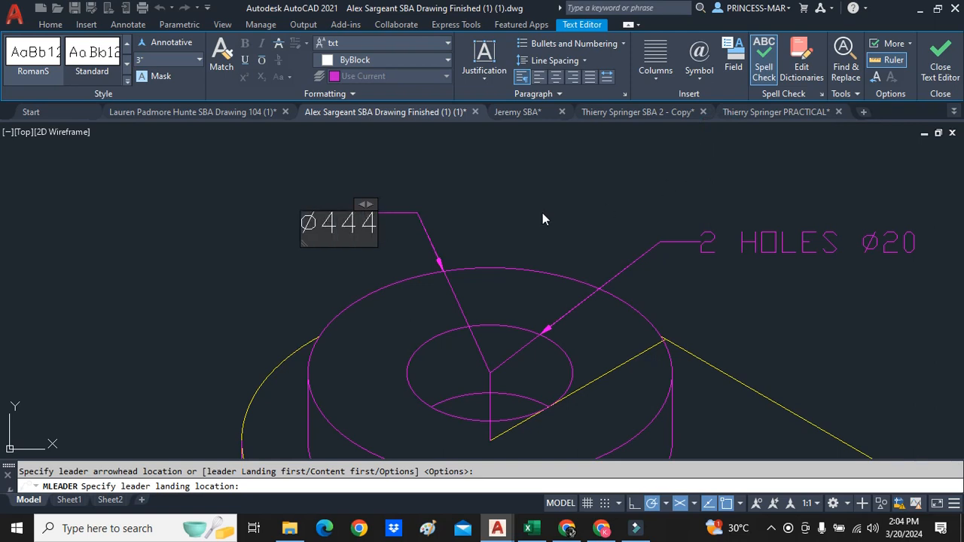
{"action": "key", "text": "BackSpace"}
{"action": "left_click", "coordinate": [515, 219]}
{"action": "scroll", "coordinate": [520, 215], "scroll_direction": "down", "scroll_amount": 4}
{"action": "left_click", "coordinate": [593, 197]}
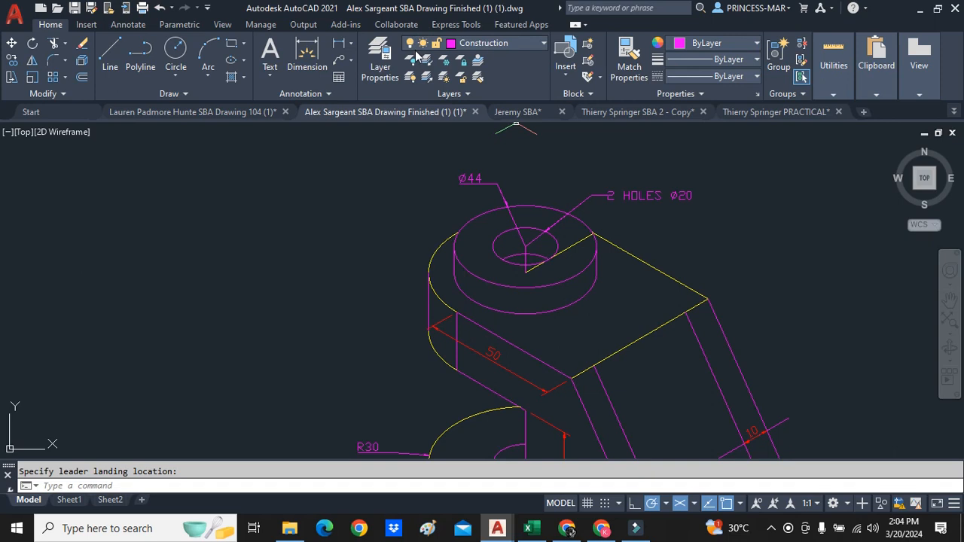
{"action": "scroll", "coordinate": [510, 243], "scroll_direction": "down", "scroll_amount": 5}
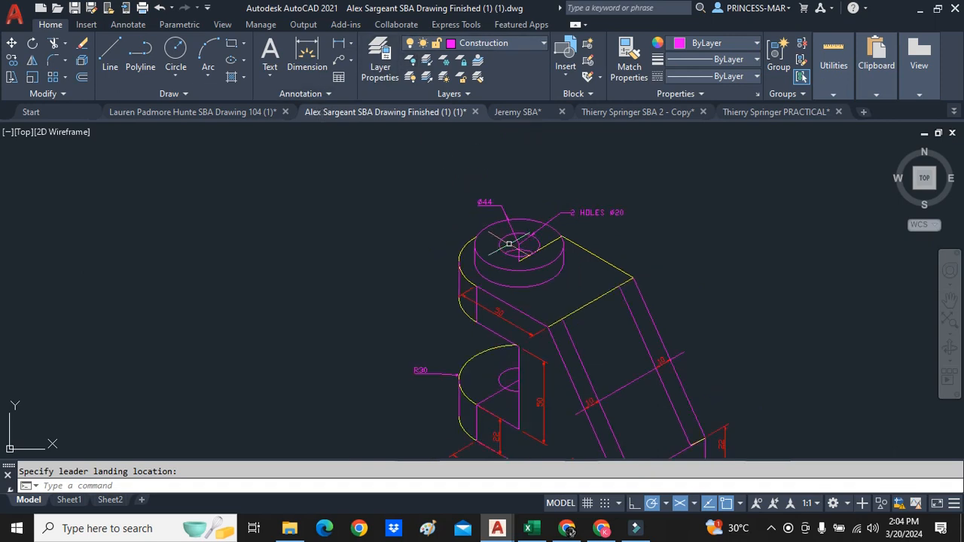
{"action": "scroll", "coordinate": [571, 326], "scroll_direction": "up", "scroll_amount": 2}
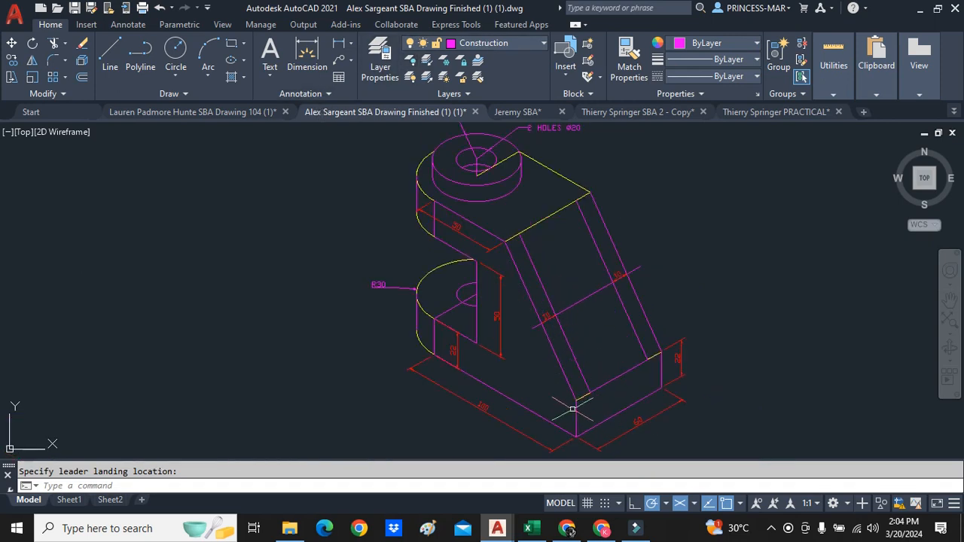
{"action": "scroll", "coordinate": [527, 218], "scroll_direction": "down", "scroll_amount": 2}
{"action": "scroll", "coordinate": [520, 244], "scroll_direction": "up", "scroll_amount": 2}
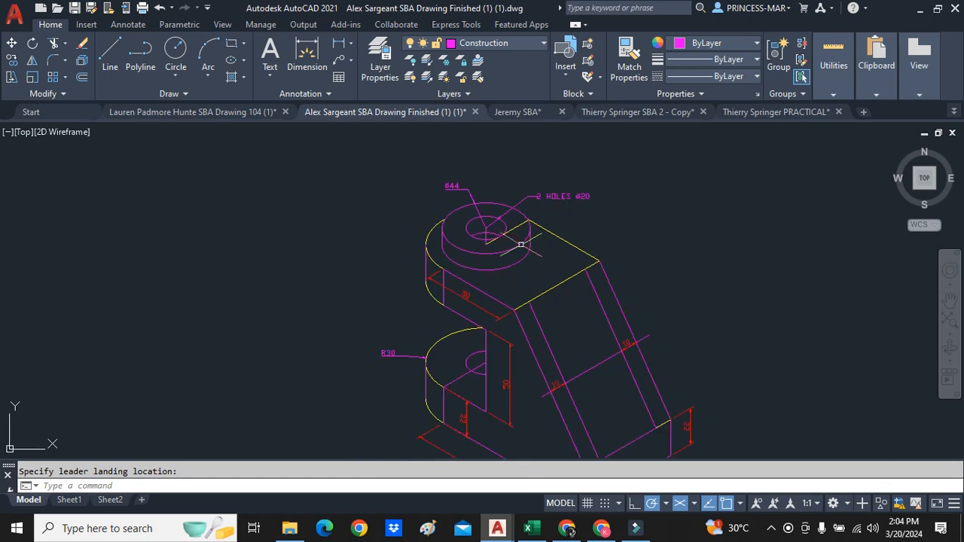
{"action": "scroll", "coordinate": [515, 224], "scroll_direction": "down", "scroll_amount": 2}
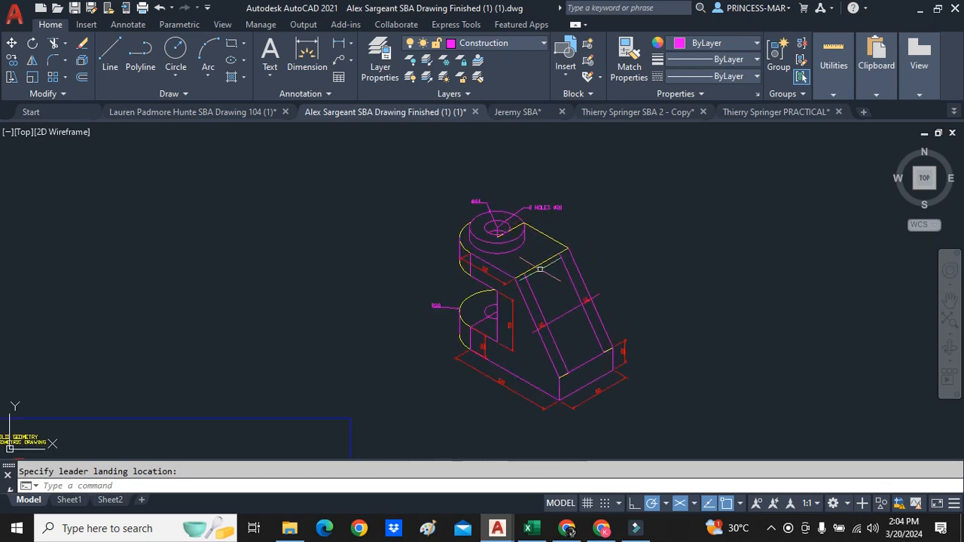